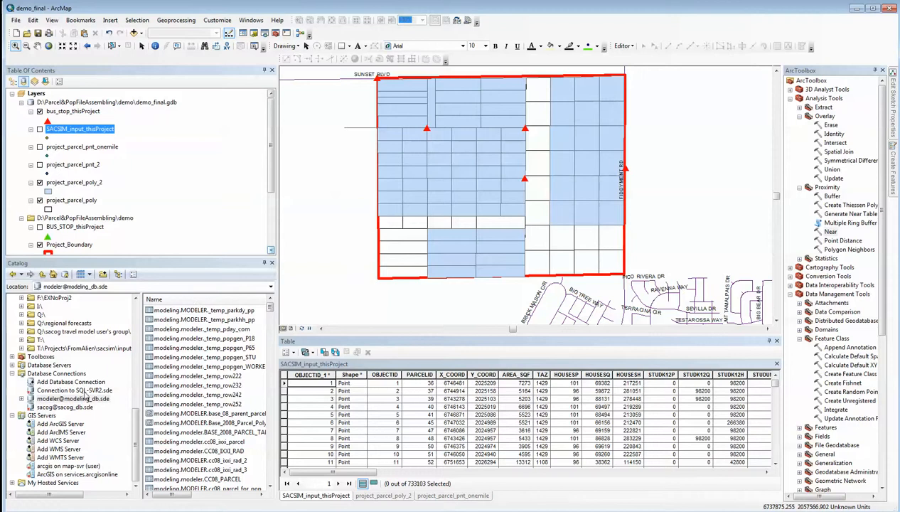
left_click(84, 400)
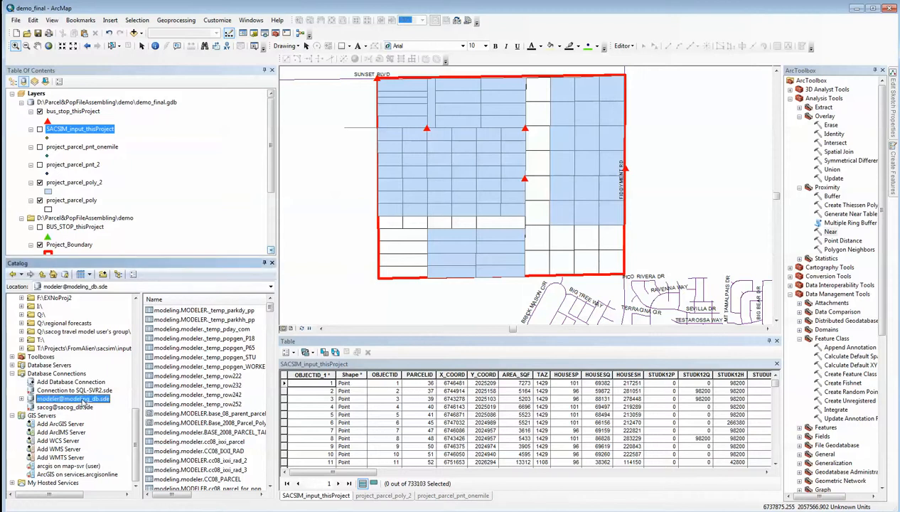
right_click(75, 404)
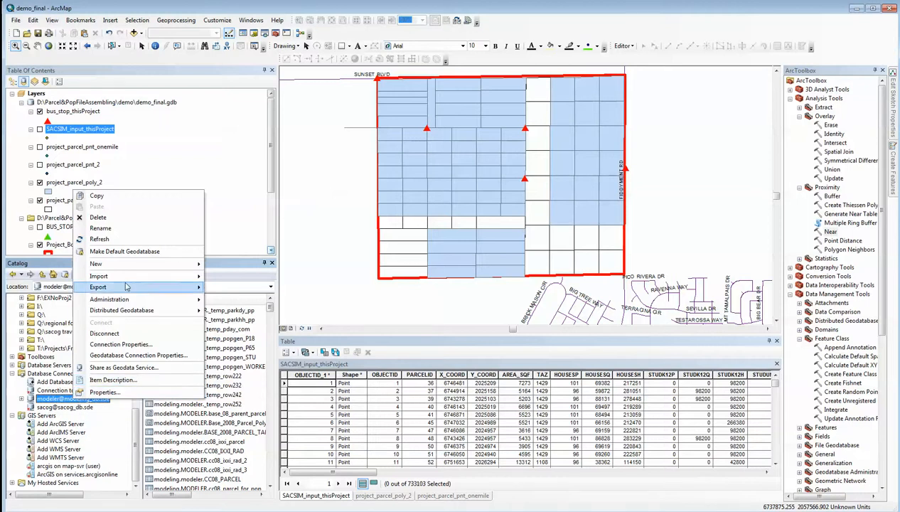
mouse_move(129, 278)
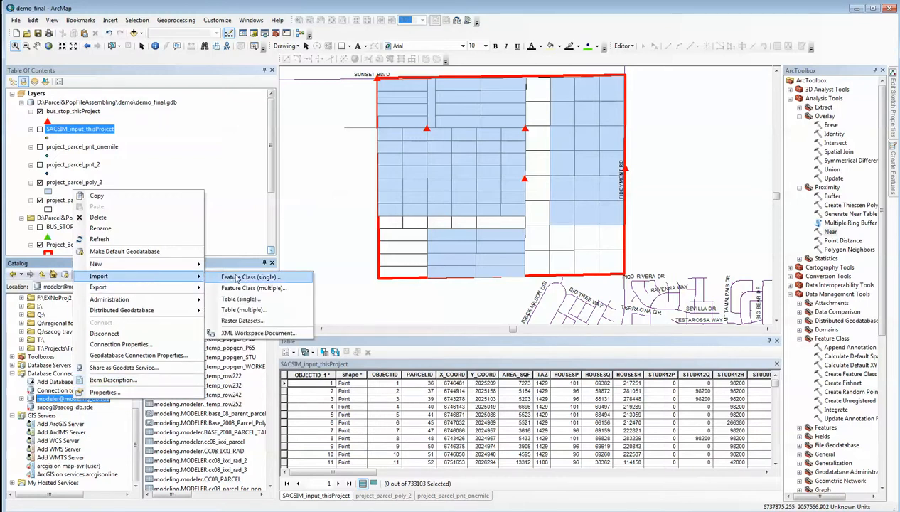
left_click(239, 311)
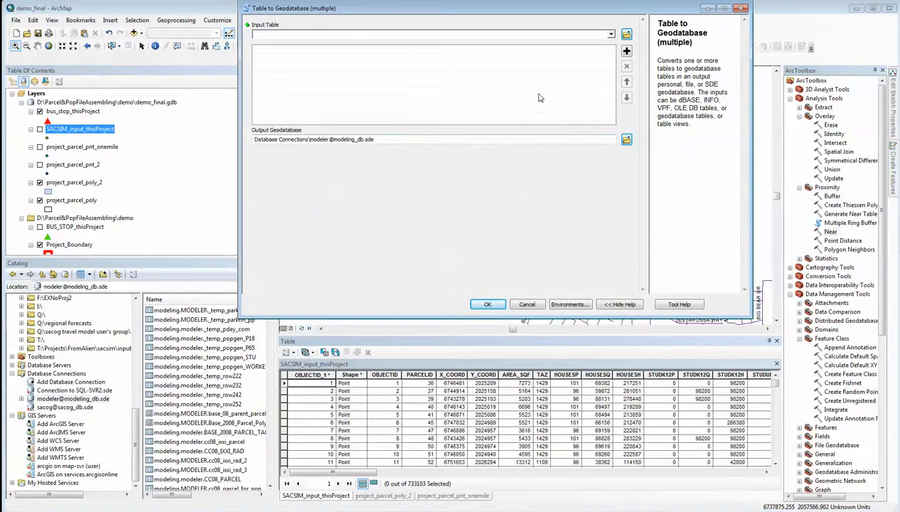
left_click(626, 36)
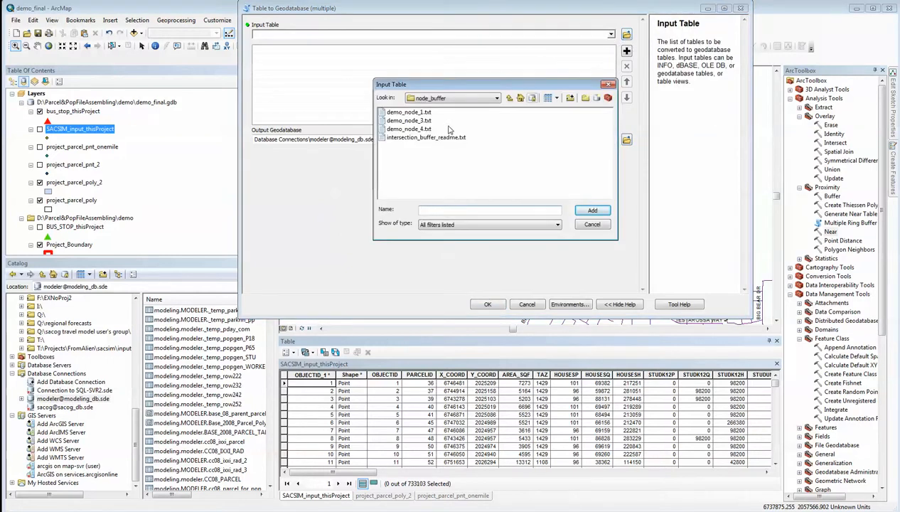
left_click(420, 113)
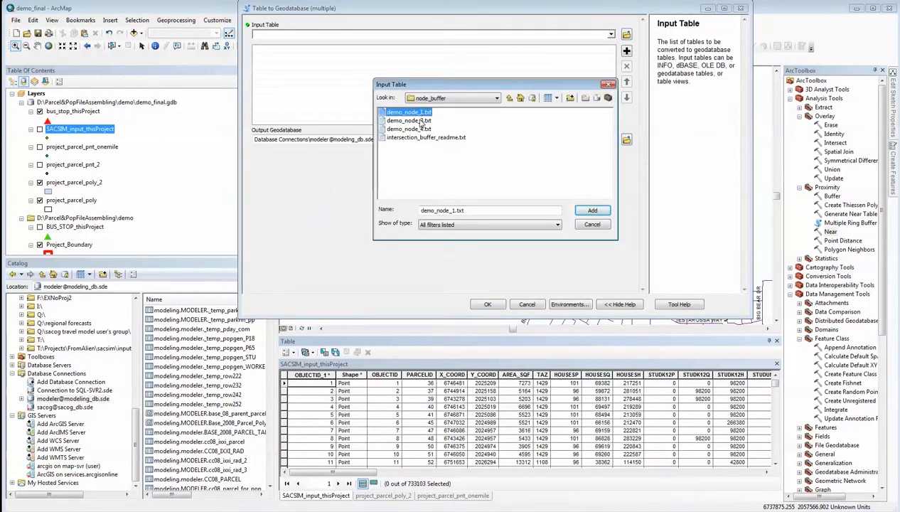
left_click(420, 121, "ctrl")
left_click(417, 129, "ctrl")
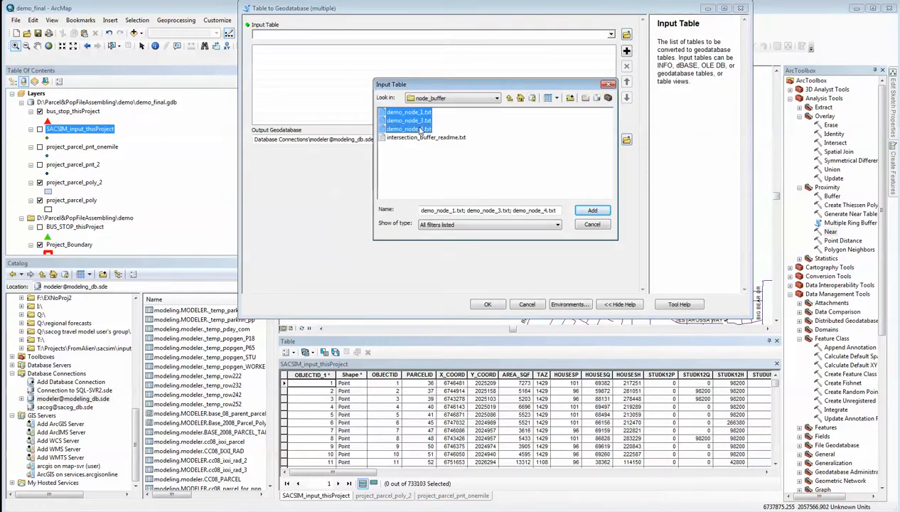
left_click(593, 212)
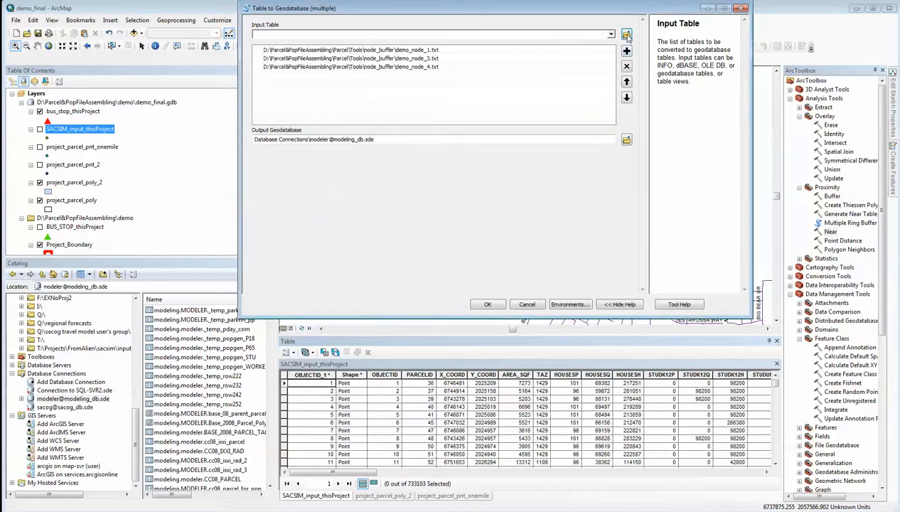
Step: Add all demo text tables from the Buffer folder, excluding buffer_readme.txt, to the import inputs, and cancel the import
left_click(627, 35)
left_click(509, 98)
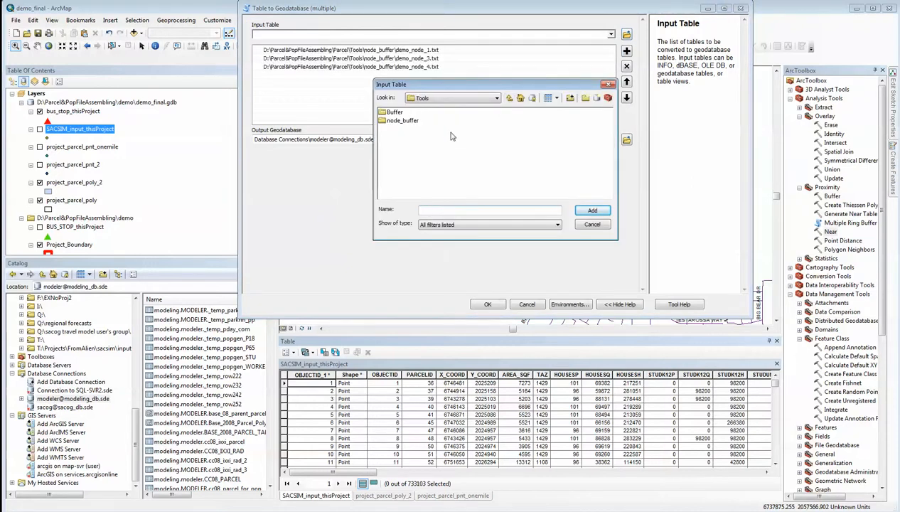
double_click(393, 112)
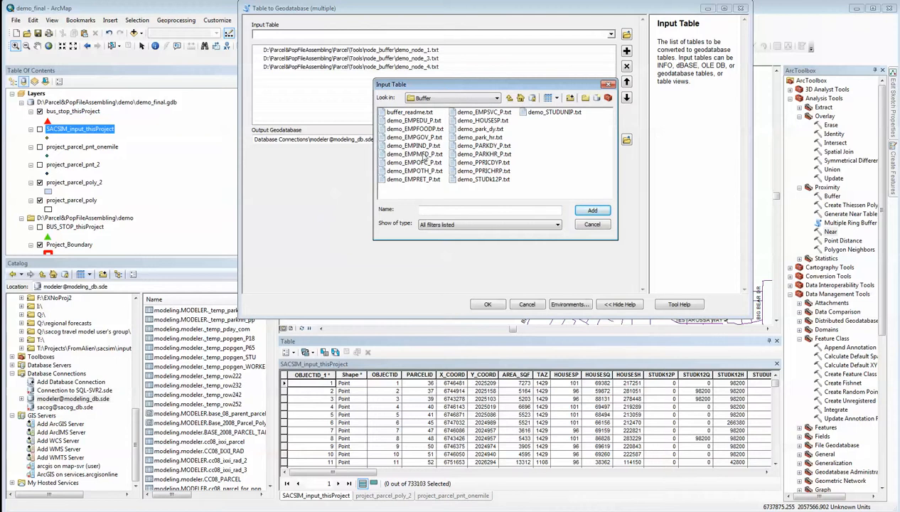
left_click(423, 121)
left_click(534, 114, "shift")
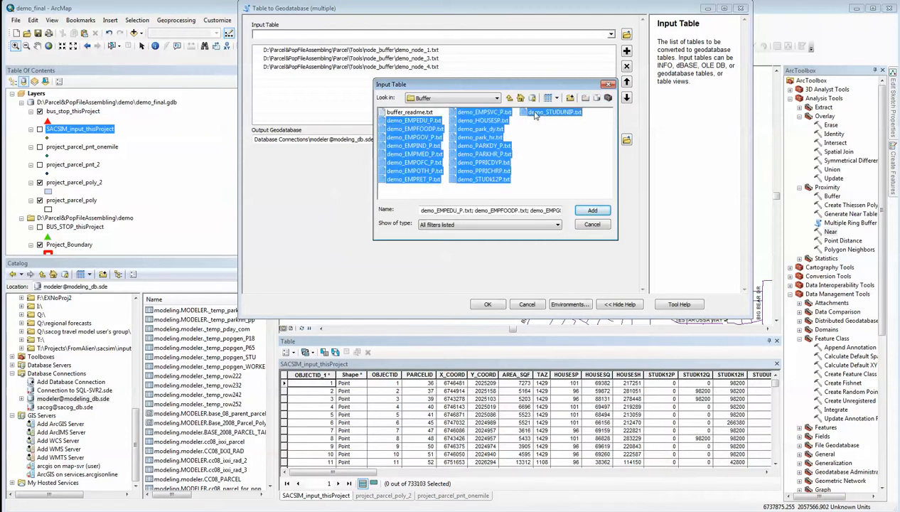
left_click(594, 211)
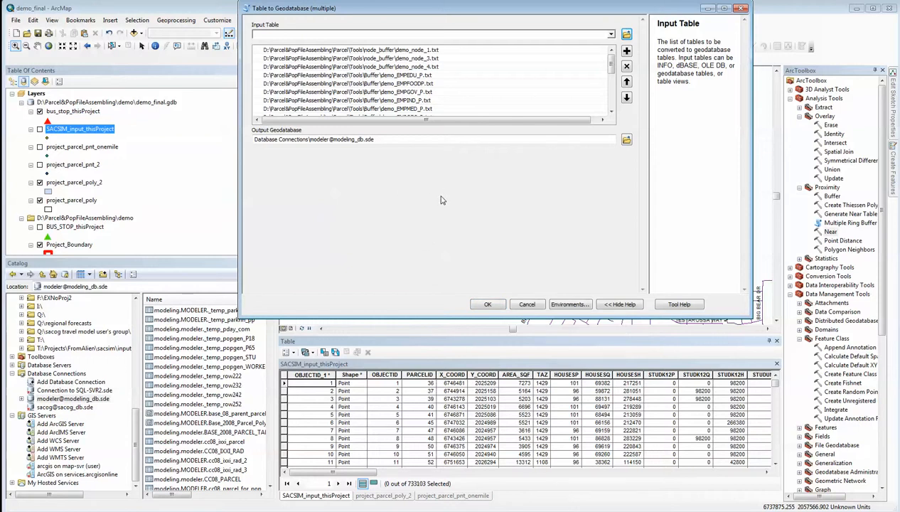
left_click(527, 305)
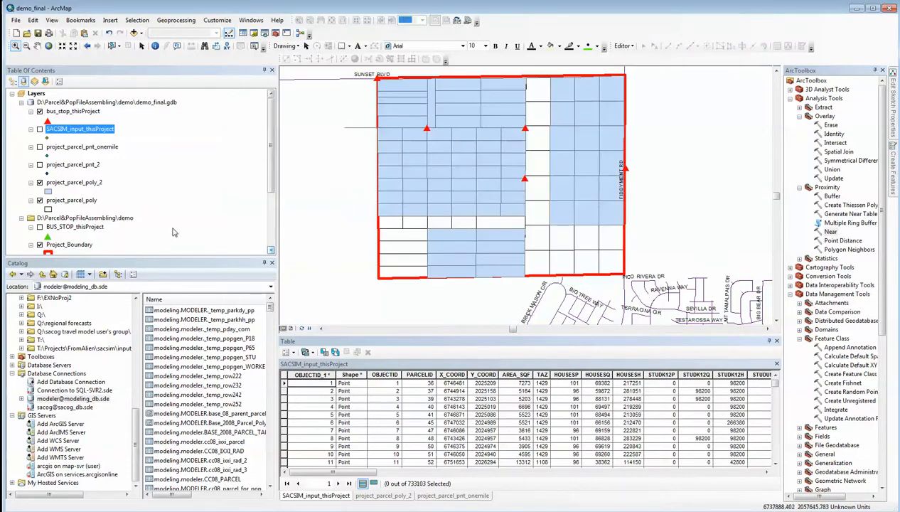
Step: Open the attribute tables of the SACSIM_input_thisProject and project_parcel_pnt_onemile layers
right_click(98, 133)
left_click(129, 162)
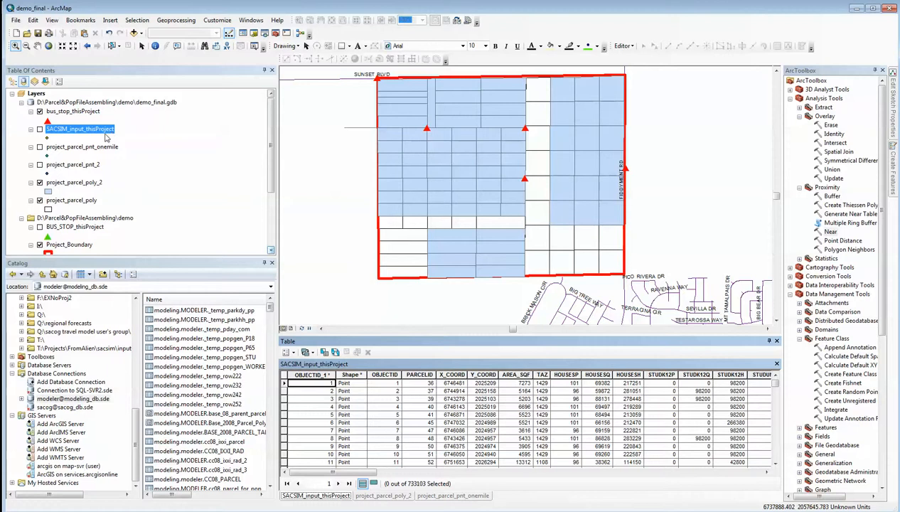
left_click(67, 148)
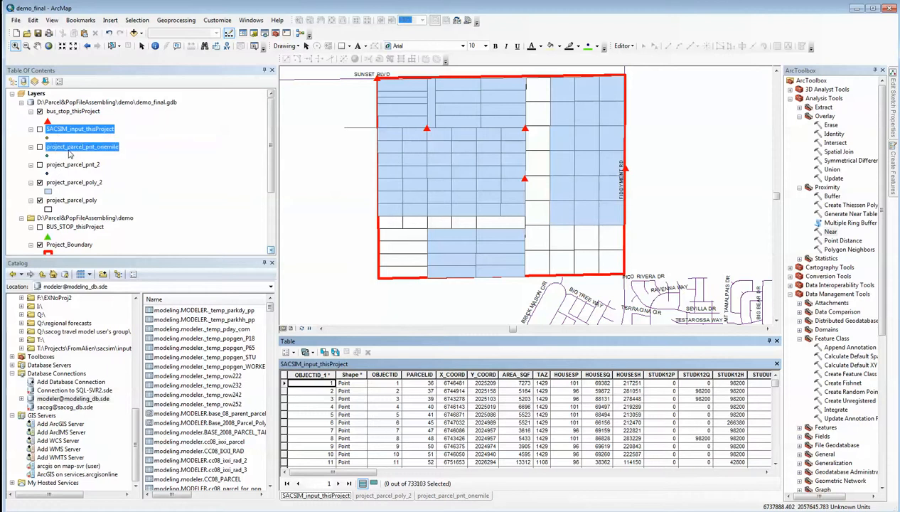
right_click(68, 149)
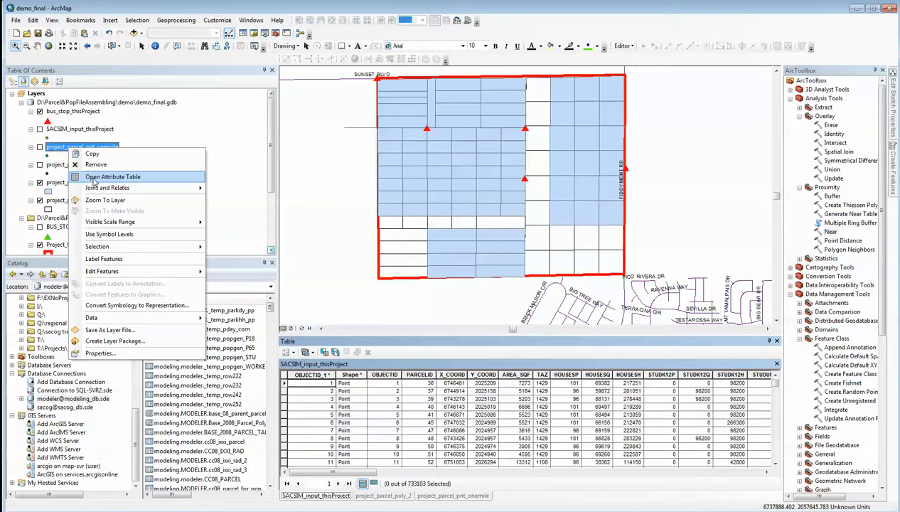
left_click(93, 177)
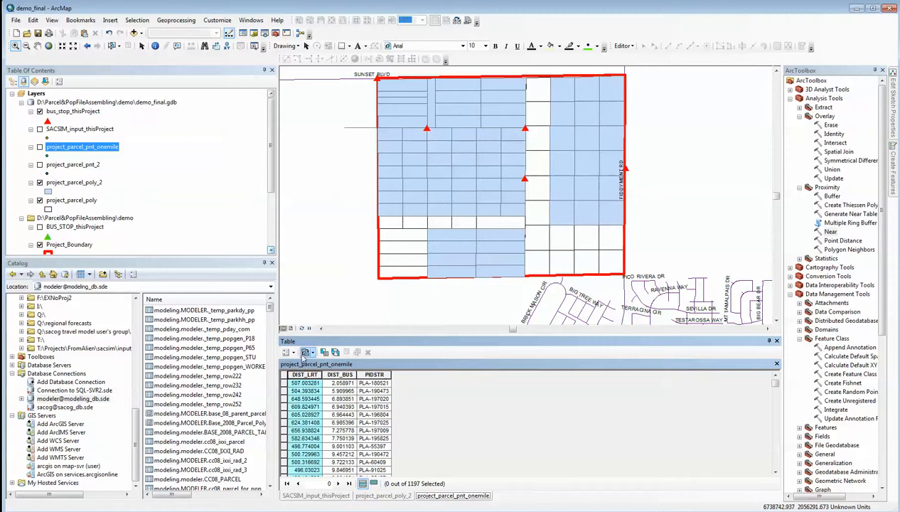
left_click(296, 355)
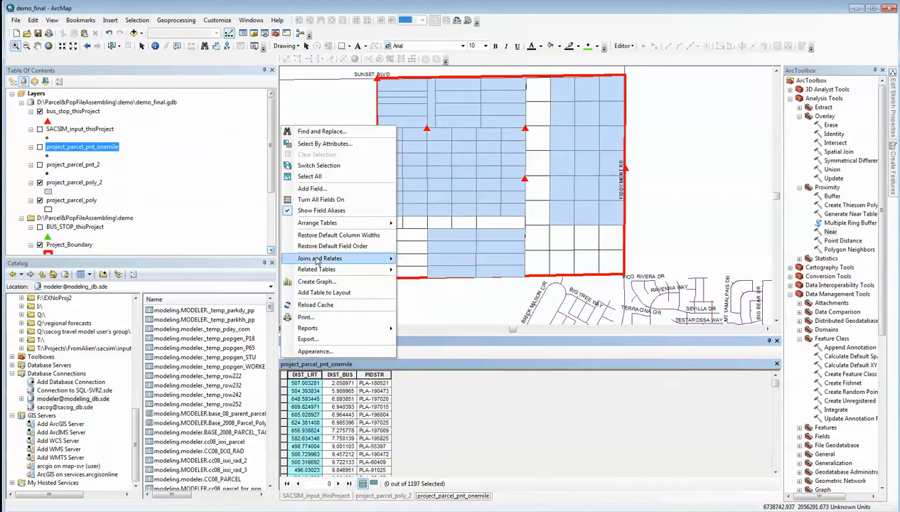
mouse_move(324, 222)
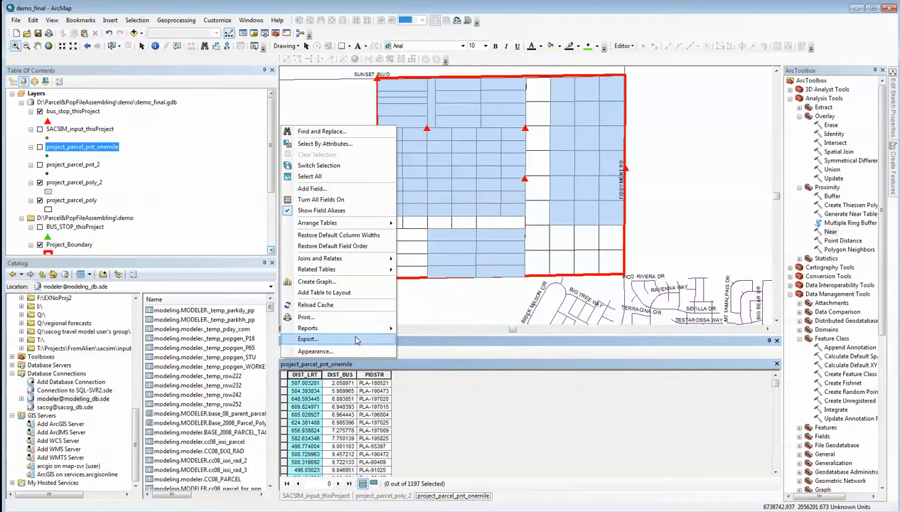
left_click(357, 340)
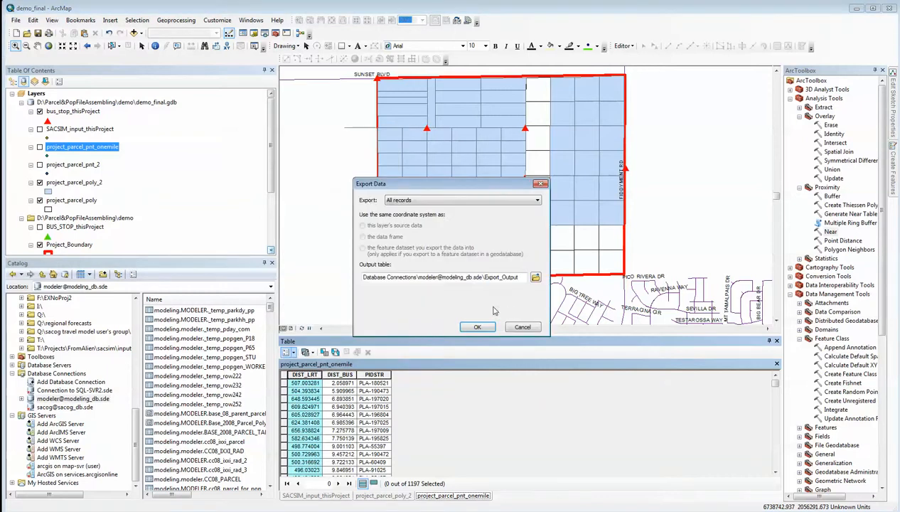
left_click(535, 276)
left_click(515, 323)
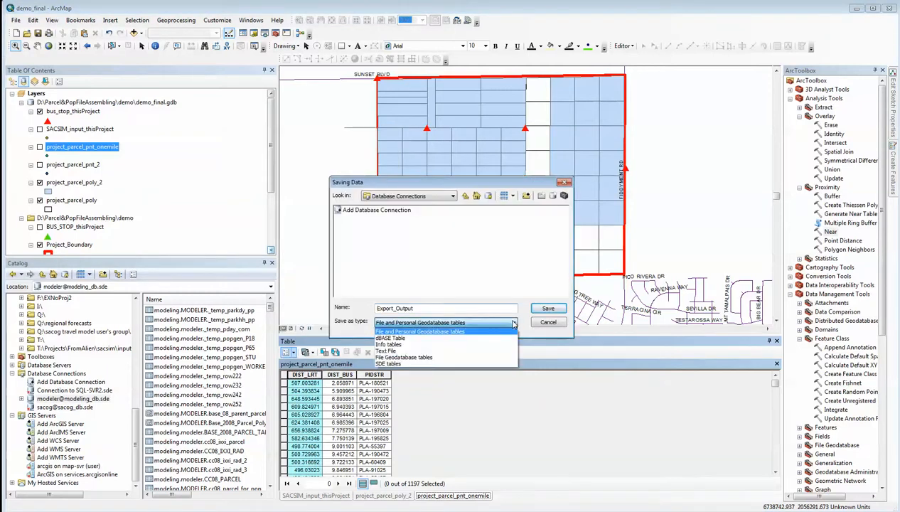
left_click(453, 365)
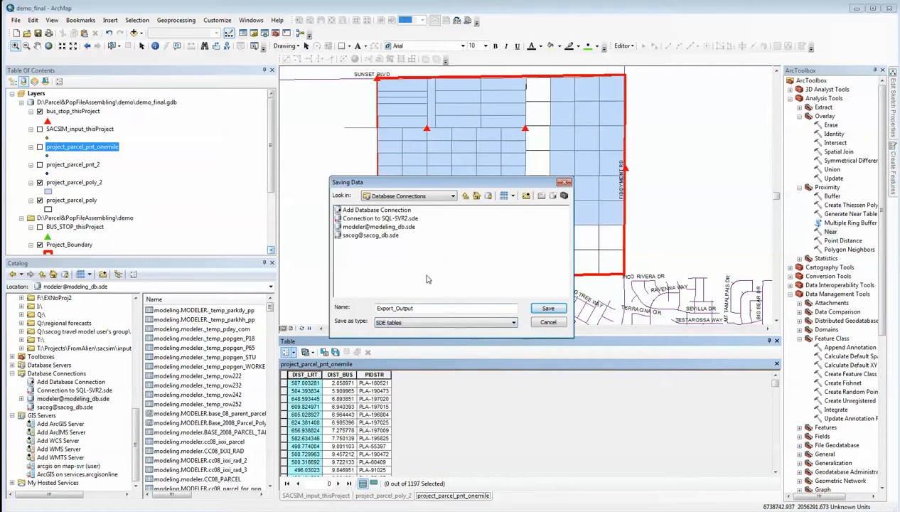
double_click(394, 227)
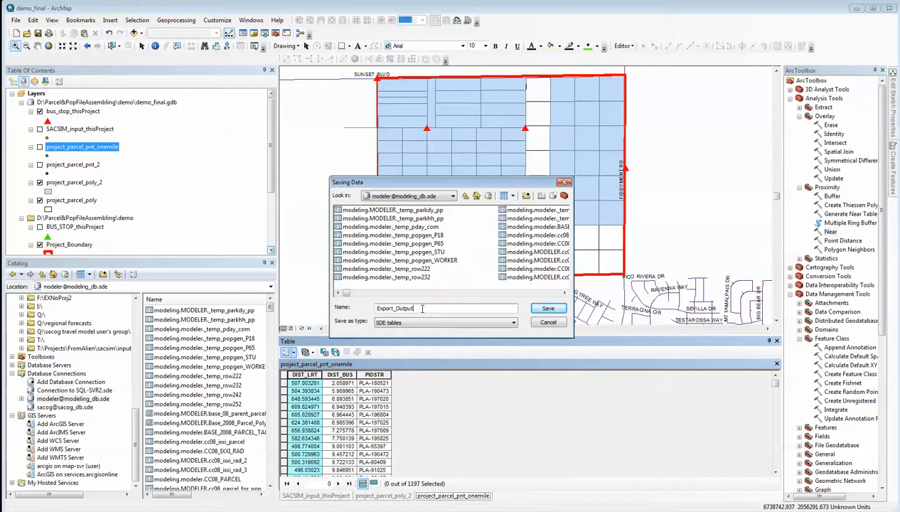
Step: Try a demo transit name for the exported table, and cancel the export
key("BackSpace")
key("BackSpace")
key("BackSpace")
key("BackSpace")
key("BackSpace")
key("BackSpace")
type("emo_transi")
left_click(546, 323)
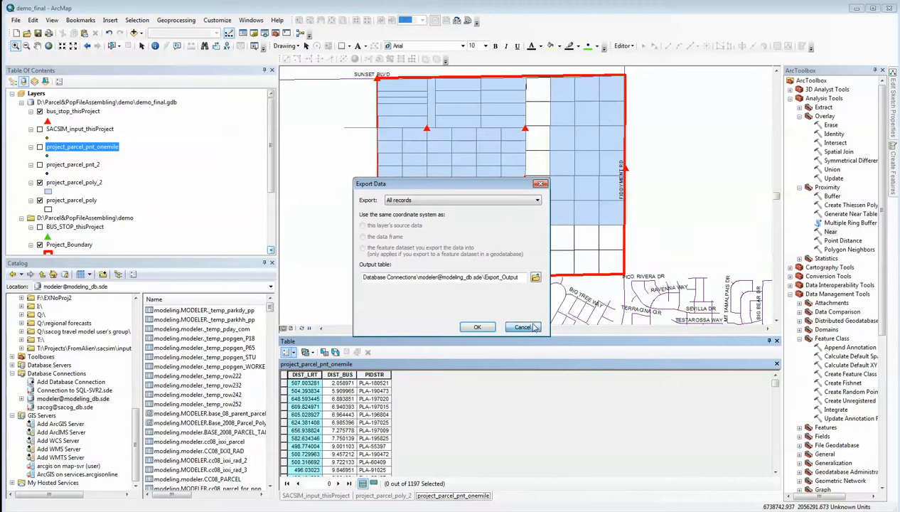
left_click(527, 326)
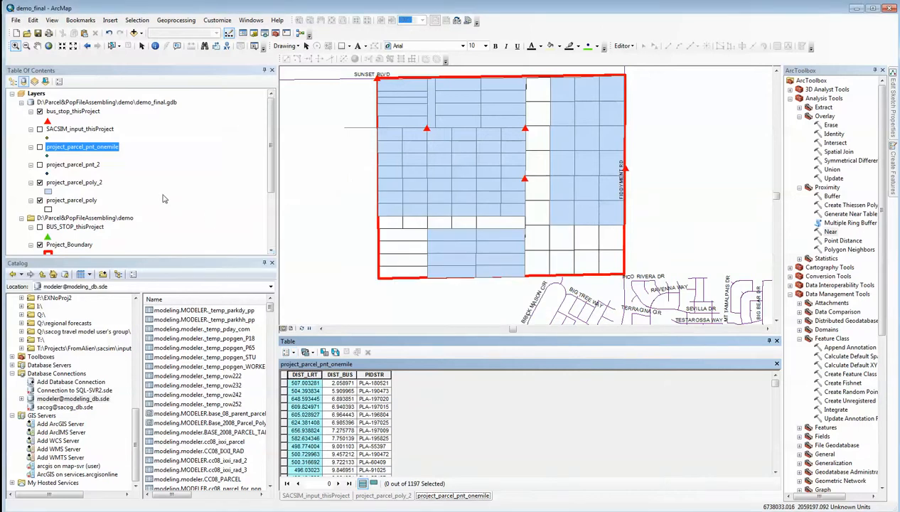
Step: Open the attribute table of the SACSIM_input_thisProject layer
left_click(88, 131)
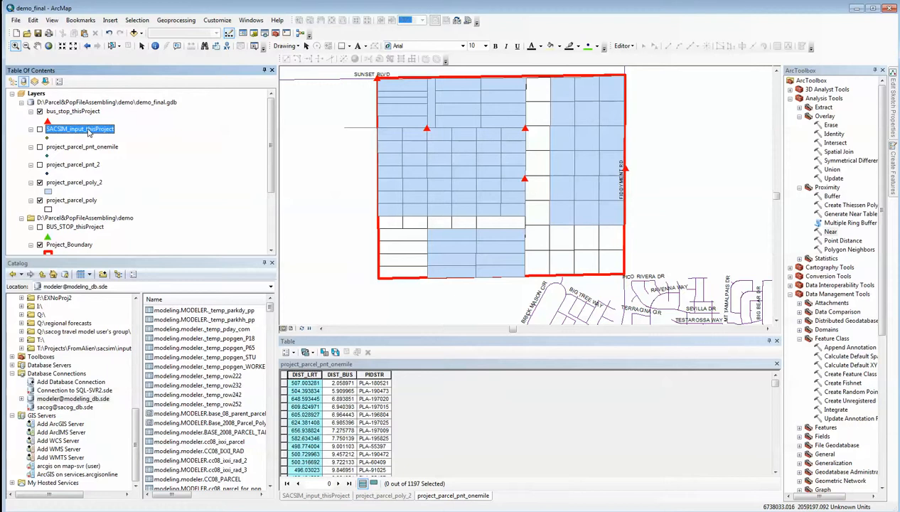
right_click(89, 132)
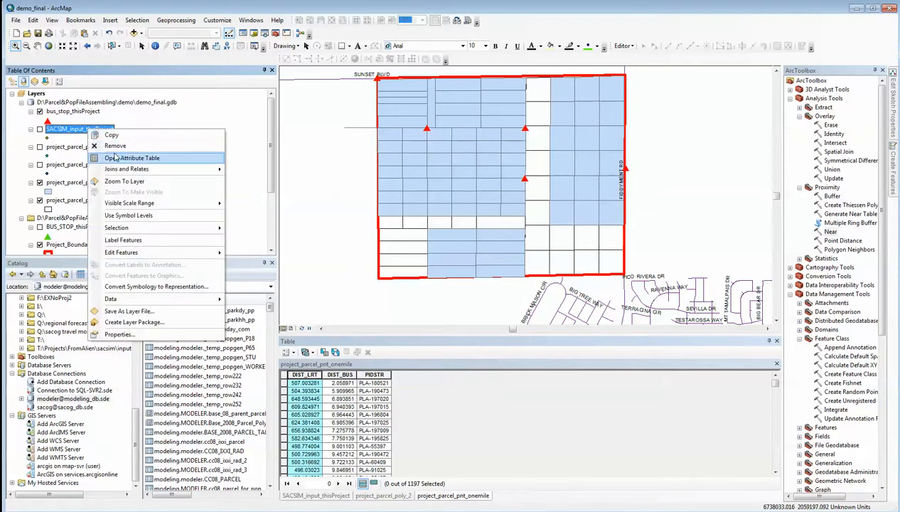
left_click(115, 157)
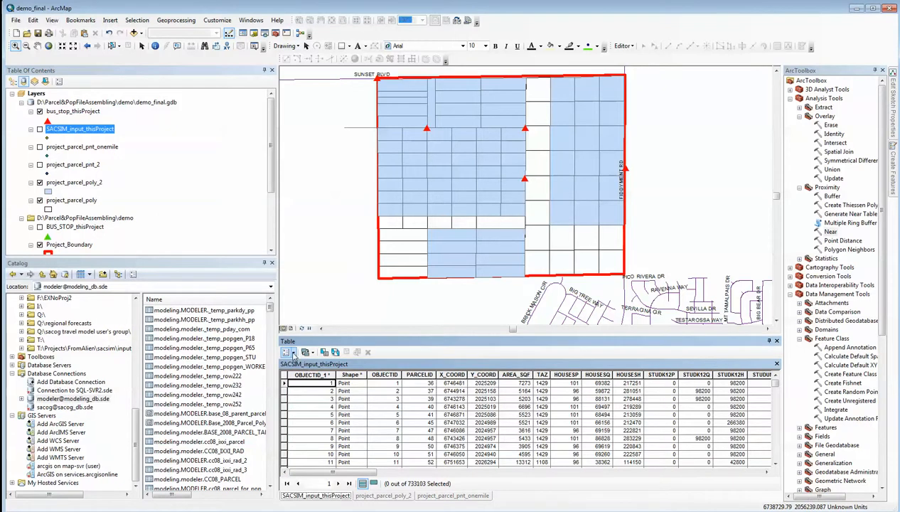
left_click(293, 353)
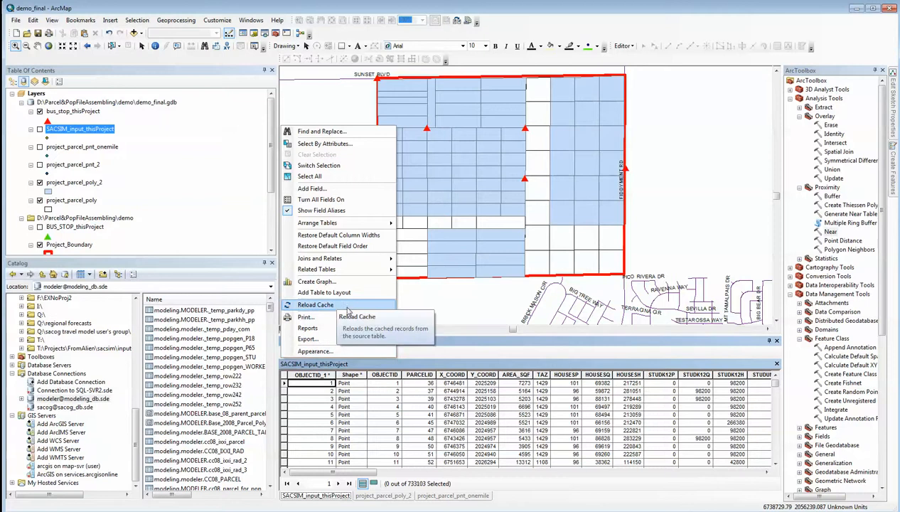
left_click(307, 339)
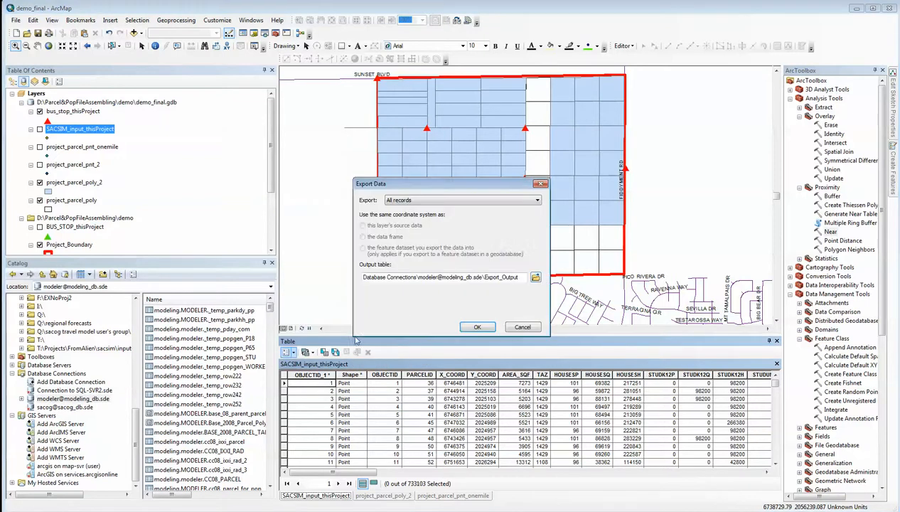
left_click(537, 281)
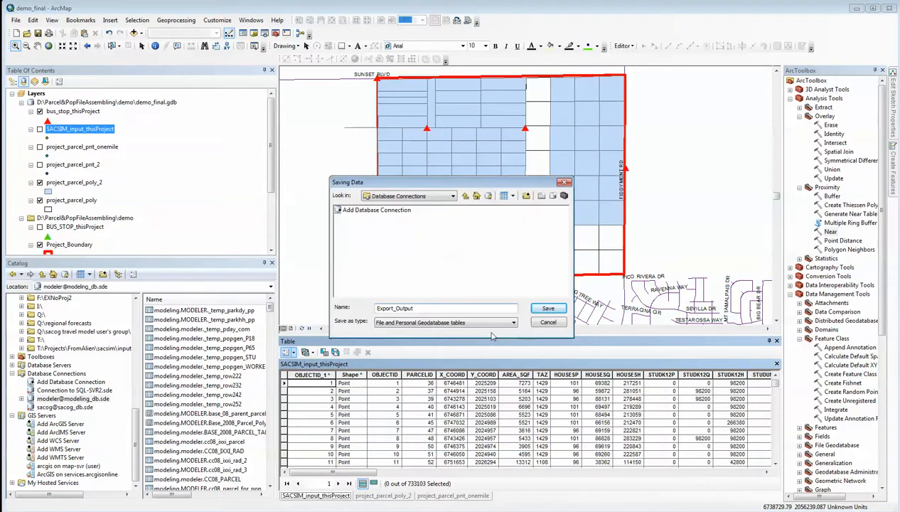
left_click(510, 323)
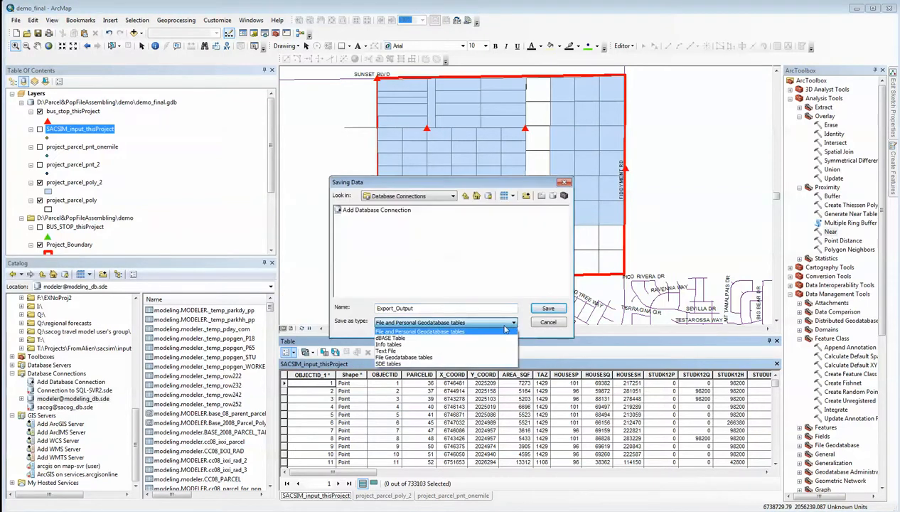
left_click(467, 362)
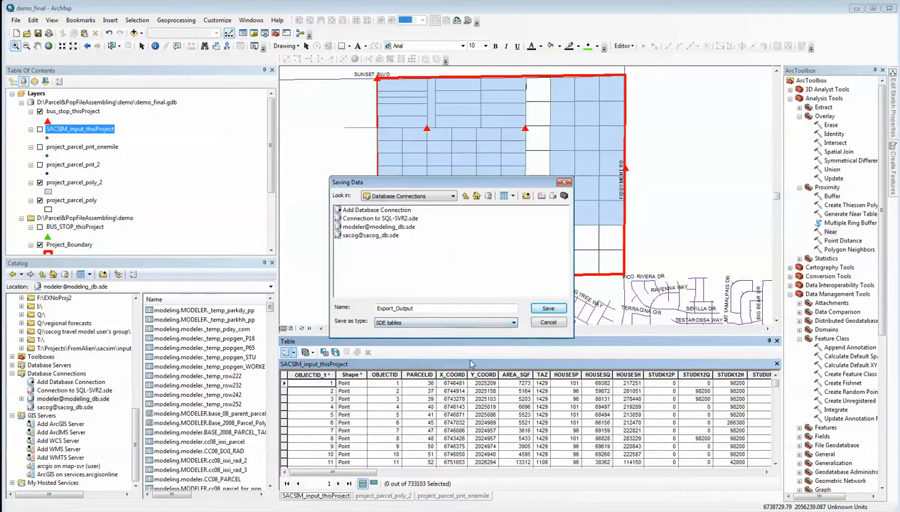
double_click(411, 227)
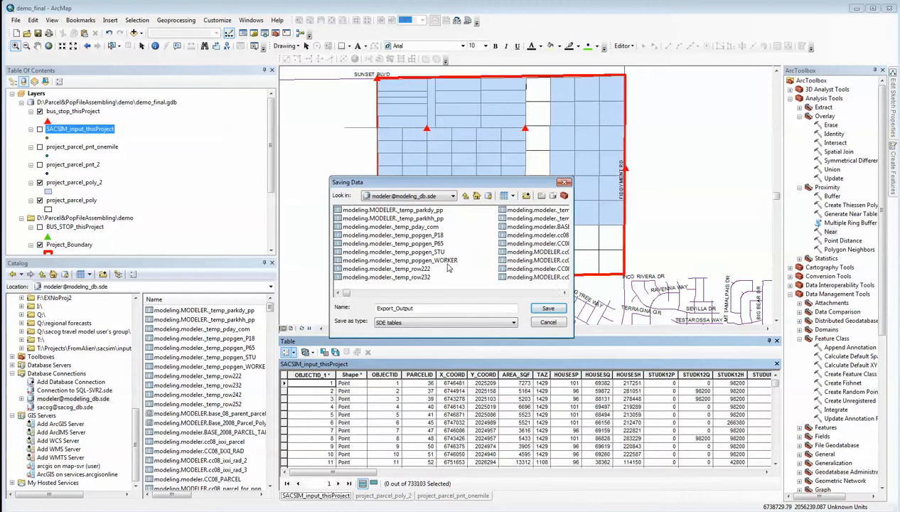
left_click_drag(419, 306, 372, 303)
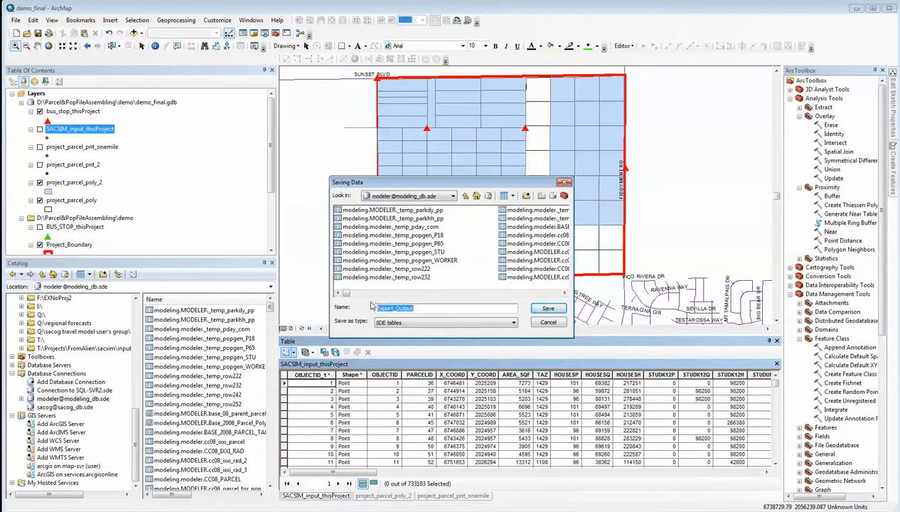
type("demo_sacsim_parcel")
left_click(549, 323)
left_click(521, 326)
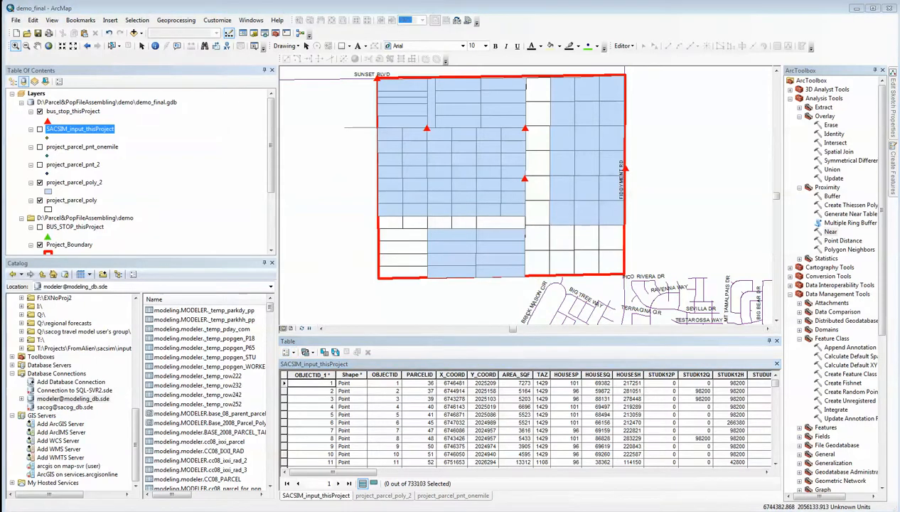
Step: Switch to SQL Server Management Studio and refresh the table list of the modeling database
left_click(188, 509)
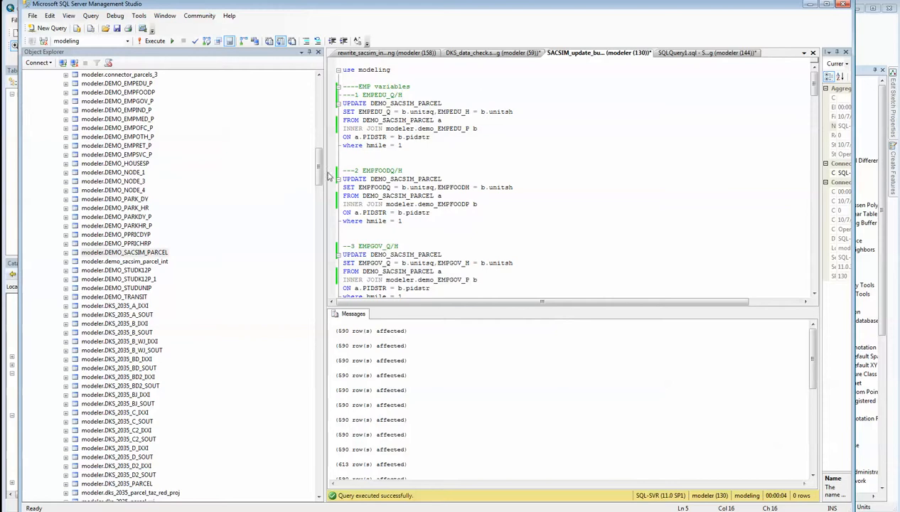
left_click_drag(324, 171, 324, 102)
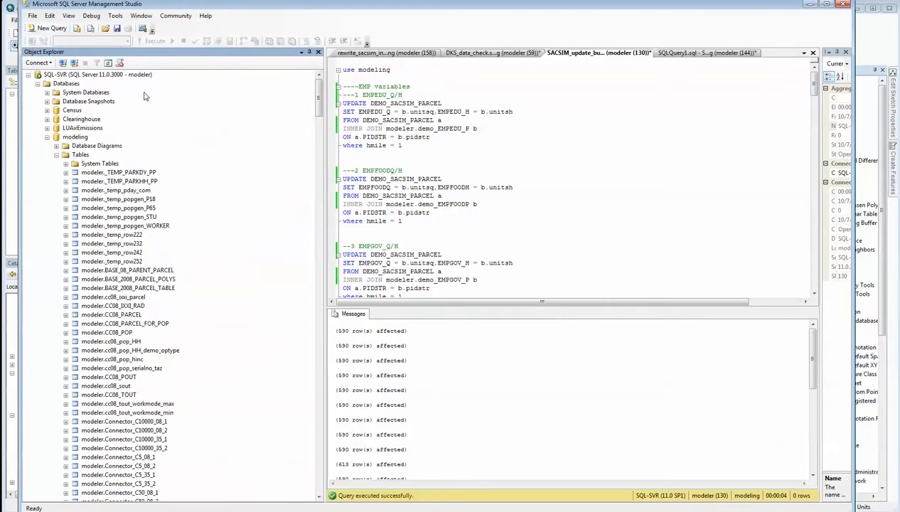
left_click(81, 155)
right_click(82, 154)
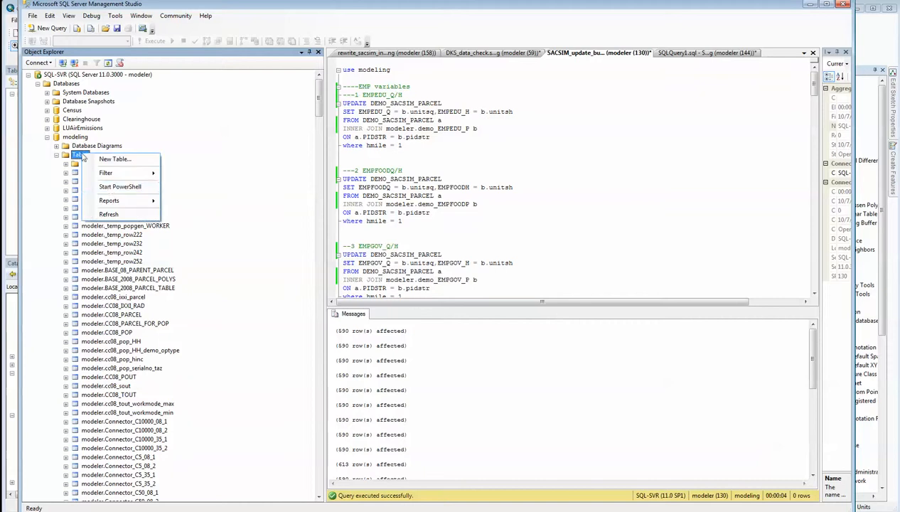
left_click(108, 215)
Step: Look through the demo tables in the modeling database, from DEMO_EMPEDU_P and the DEMO_NODE tables to DEMO_SACSIM_PARCEL
left_click_drag(318, 100, 311, 151)
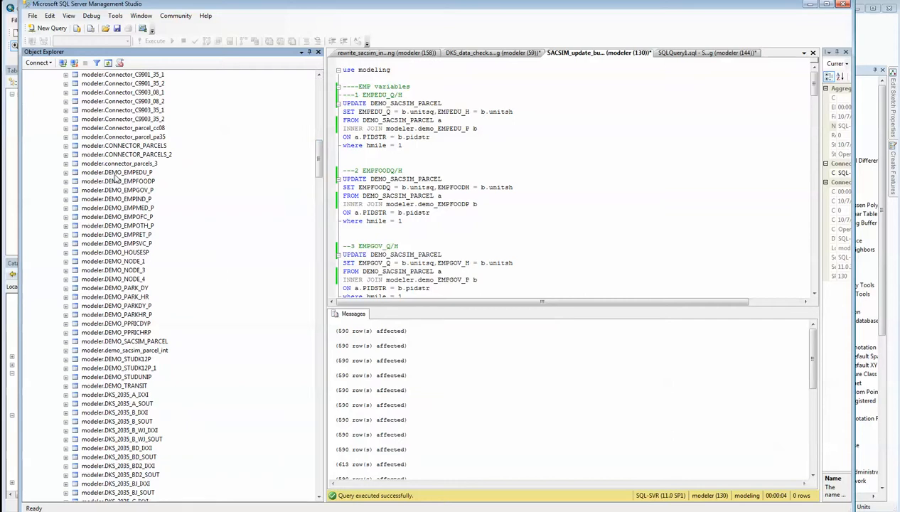
left_click(129, 173)
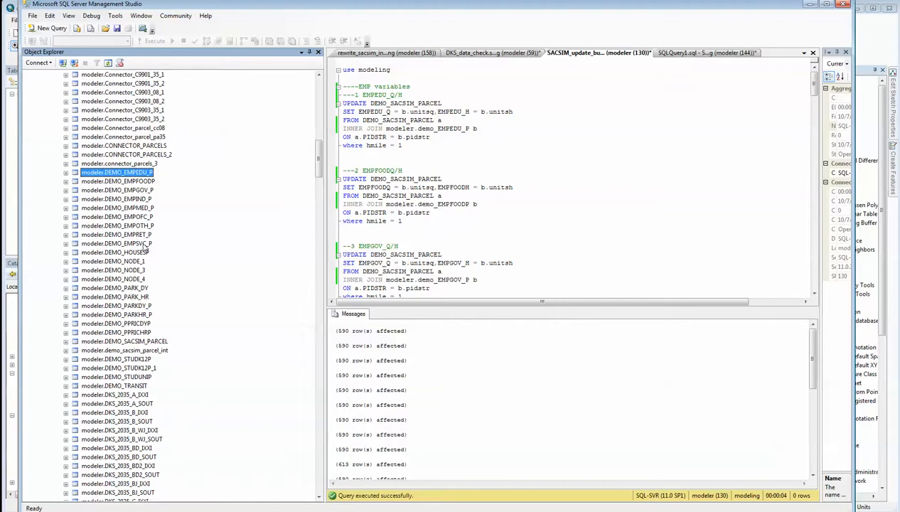
left_click(143, 262)
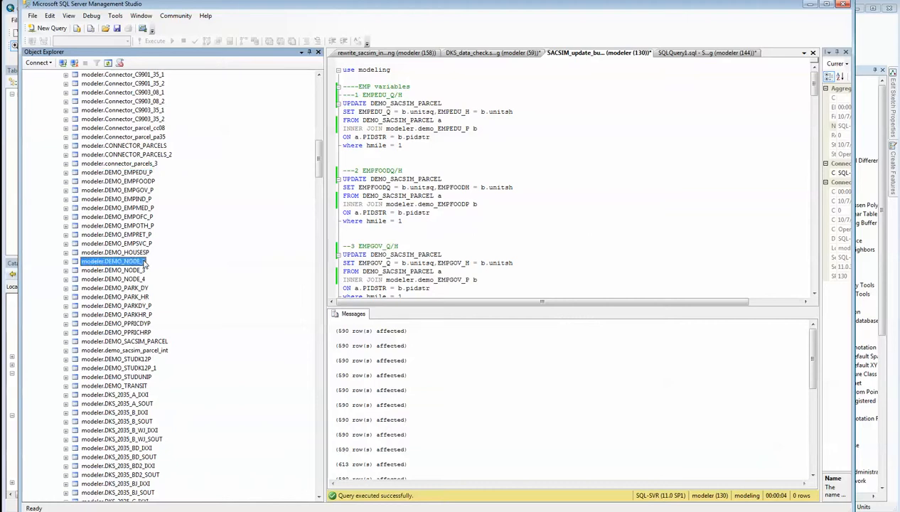
left_click(144, 271)
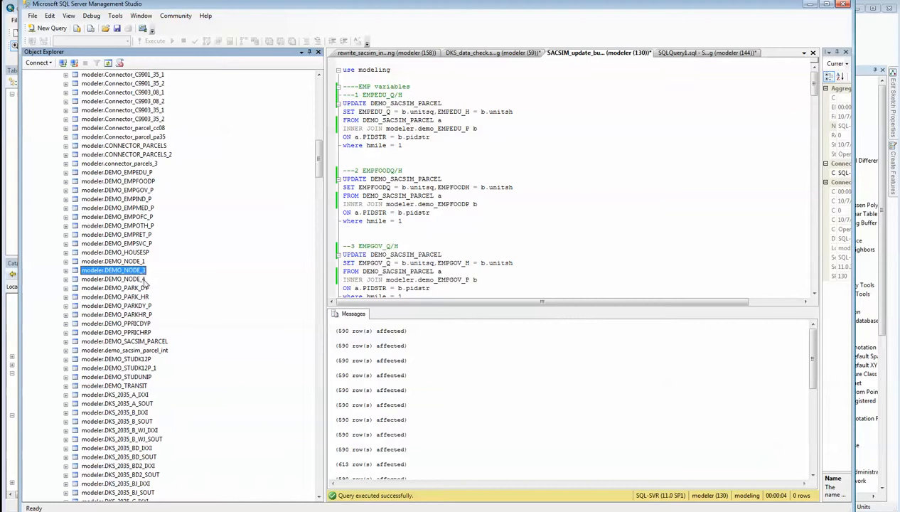
left_click(142, 344)
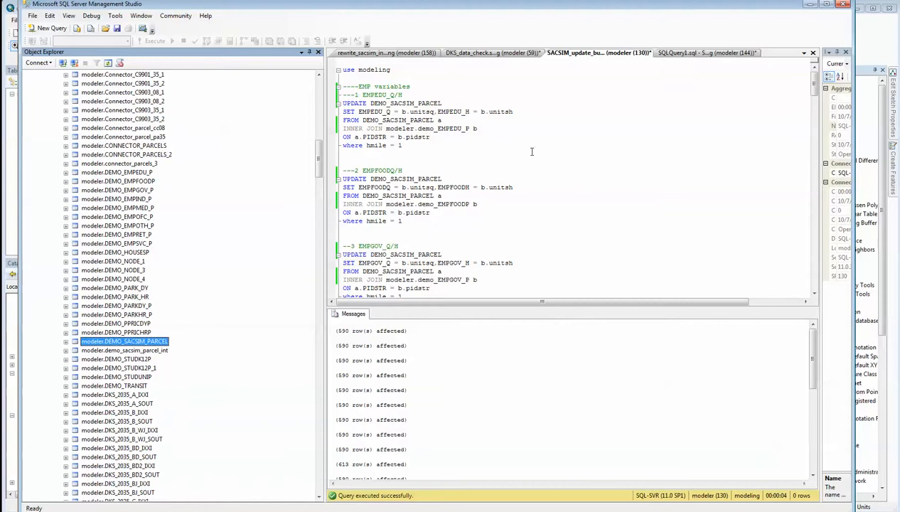
Step: Save the SACSIM_update_buffer_variables_demo.sql query file
left_click(566, 121)
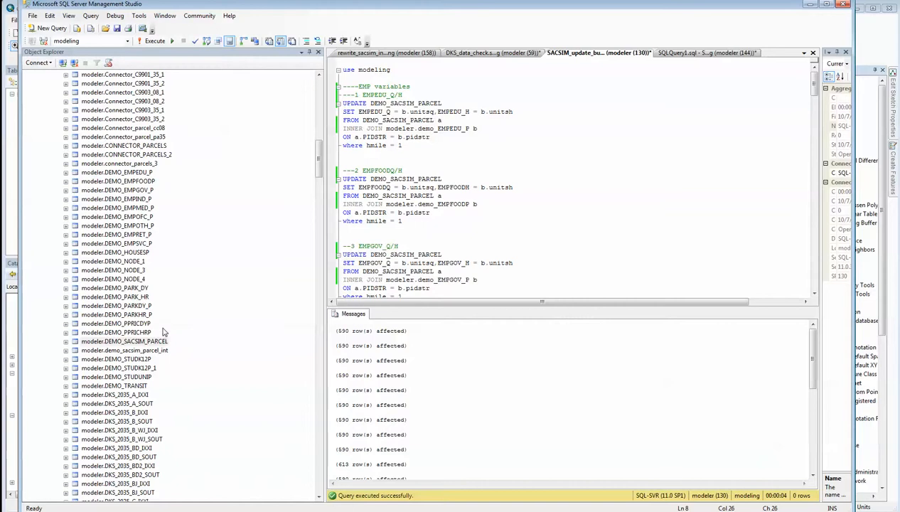
right_click(574, 56)
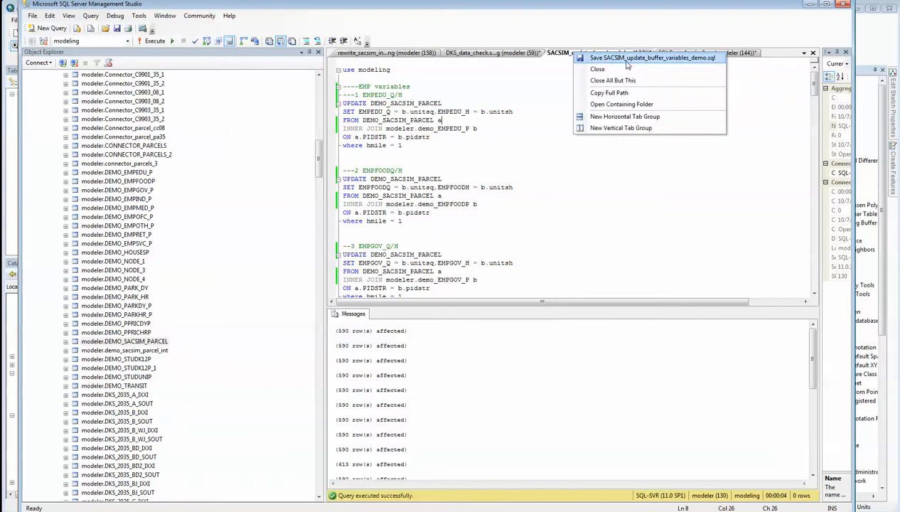
left_click(685, 60)
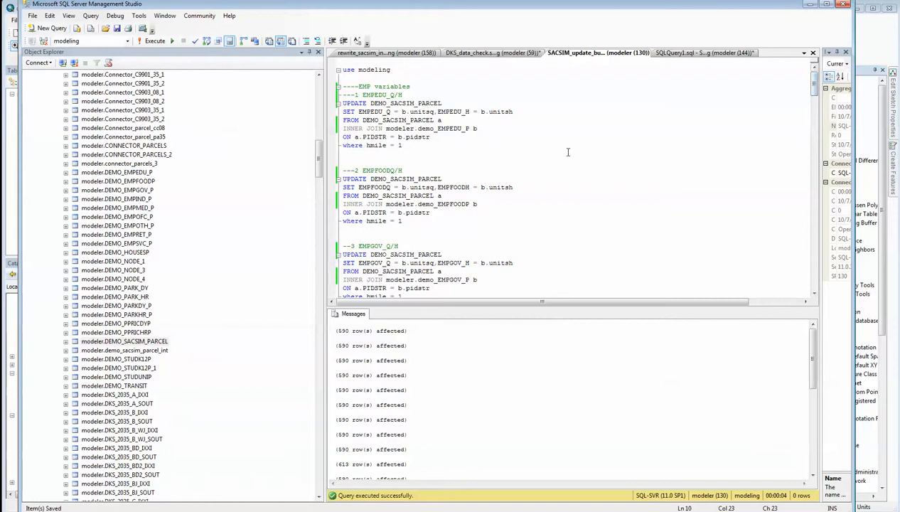
Step: Examine the EMPEDU update statement in the buffer variables query and the first row message from its execution
left_click(431, 154)
left_click_drag(418, 128, 468, 129)
left_click(437, 135)
left_click(147, 45)
left_click_drag(333, 331, 409, 331)
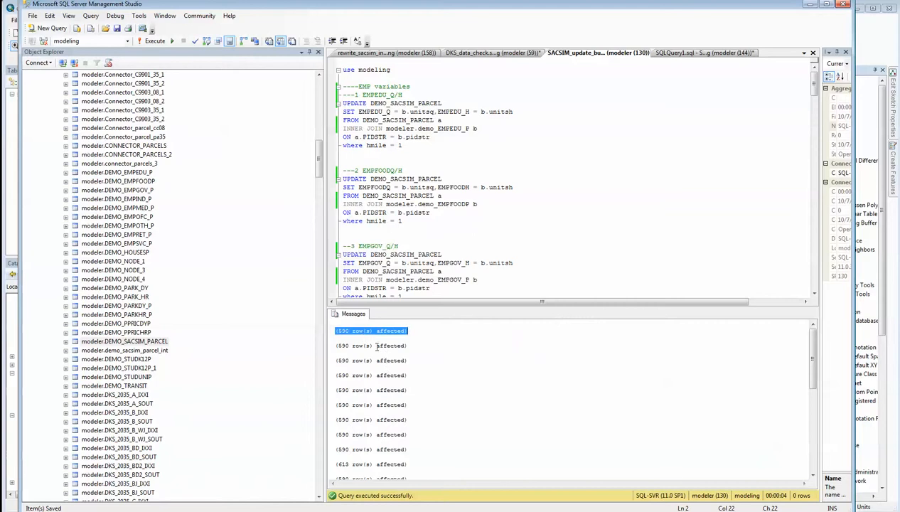
Step: Display the top 1000 rows of the modeler.DEMO_SACSIM_PARCEL table and inspect the field values
left_click(128, 342)
right_click(129, 342)
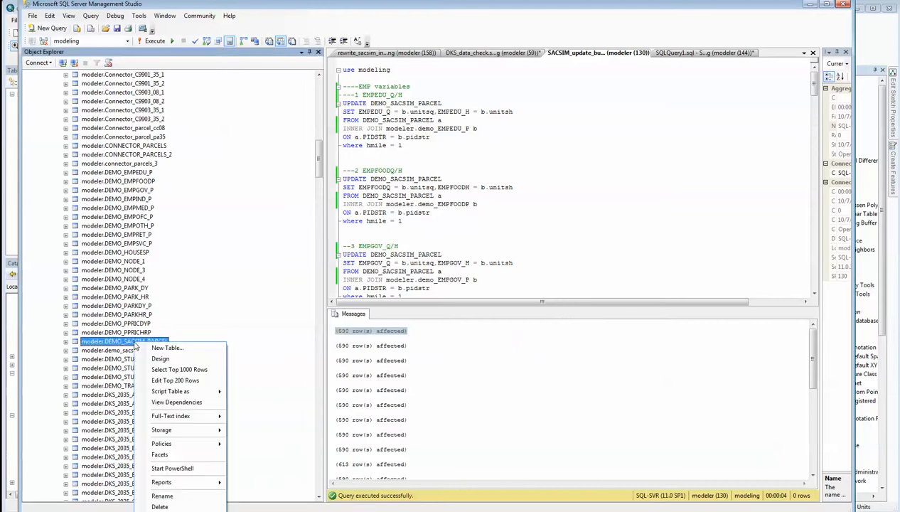
left_click(173, 370)
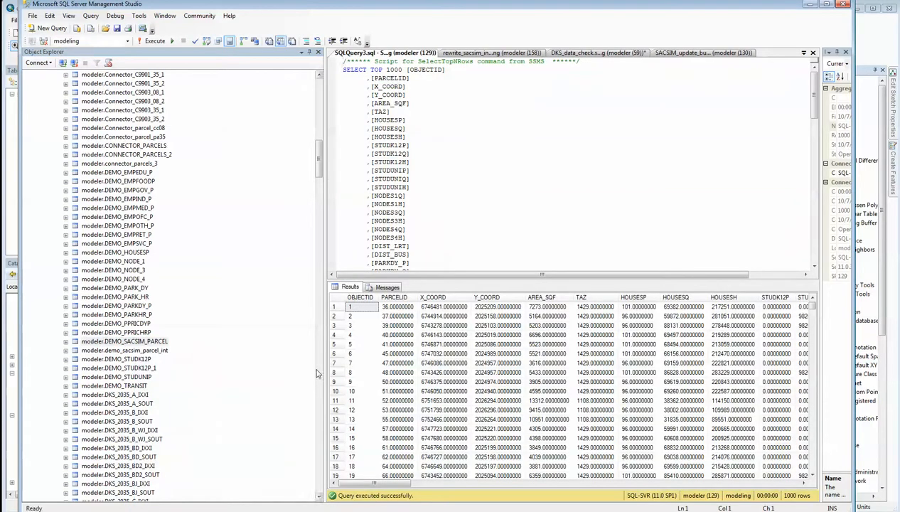
left_click_drag(387, 484, 359, 483)
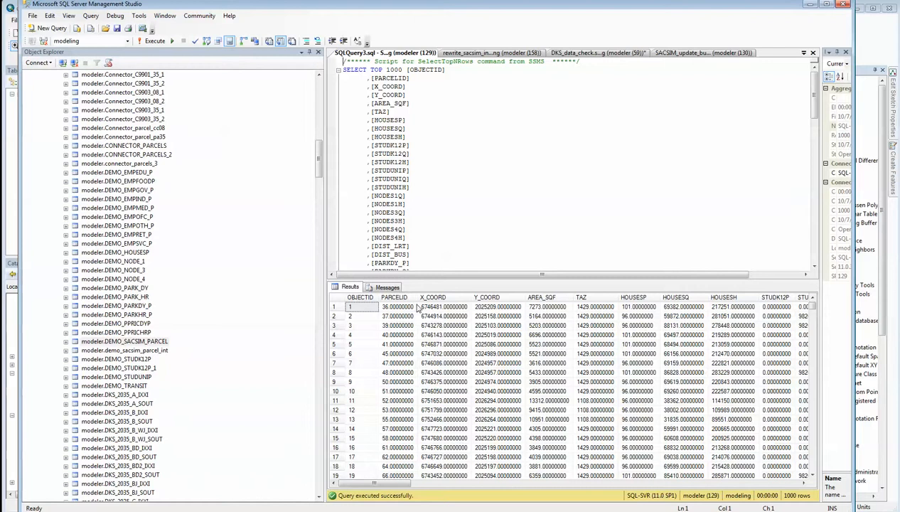
Step: Run the rewrite_sacsim_int query that casts the parcel fields into demo_sacsim_parcel_int, and stop it during the row output
left_click(489, 55)
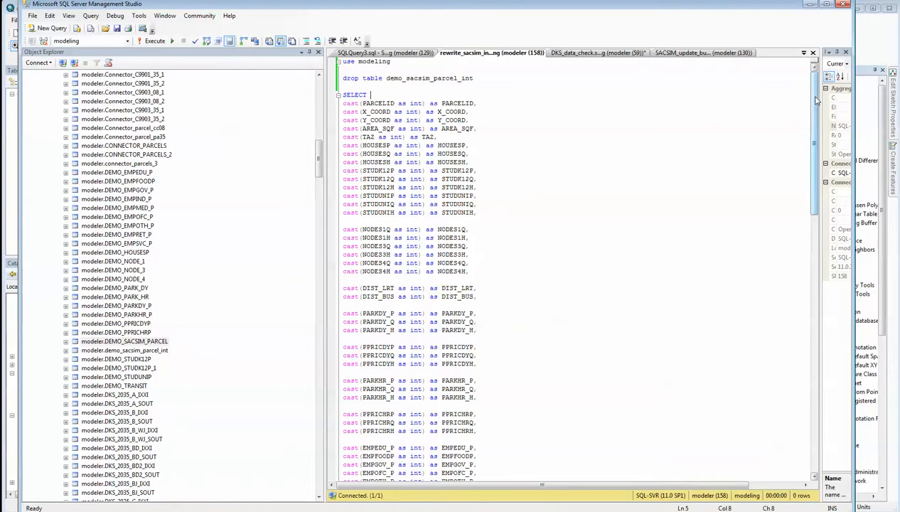
left_click_drag(817, 100, 784, 112)
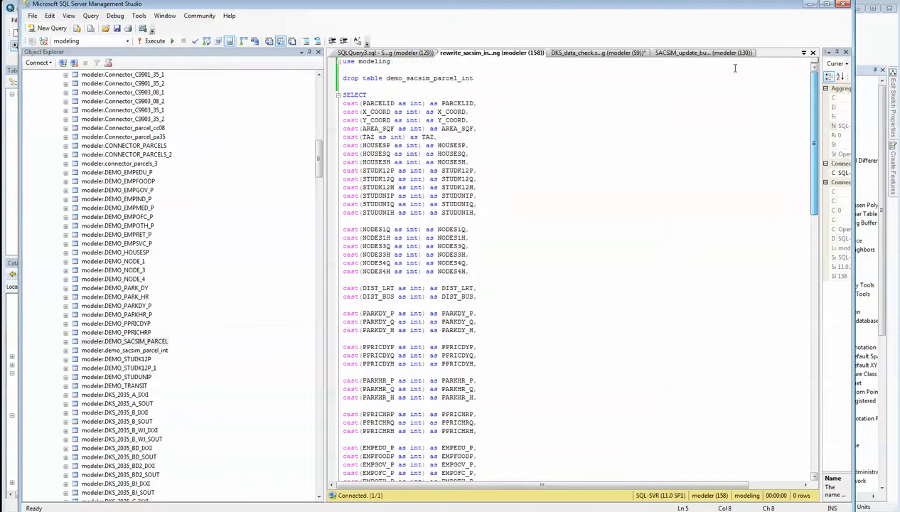
left_click(569, 120)
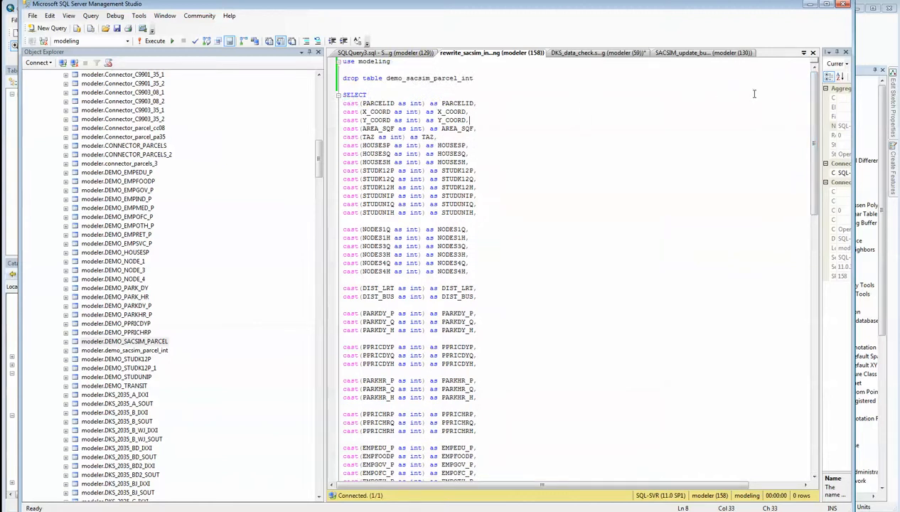
left_click(154, 42)
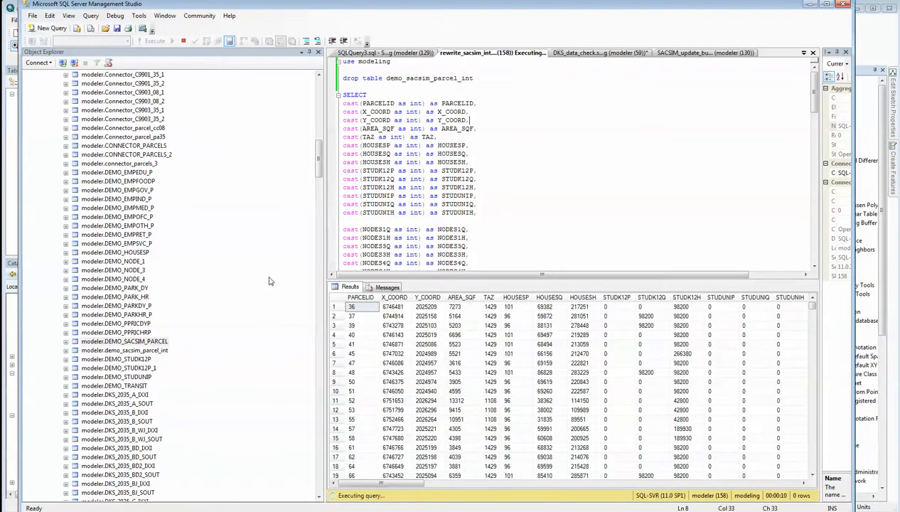
left_click(183, 41)
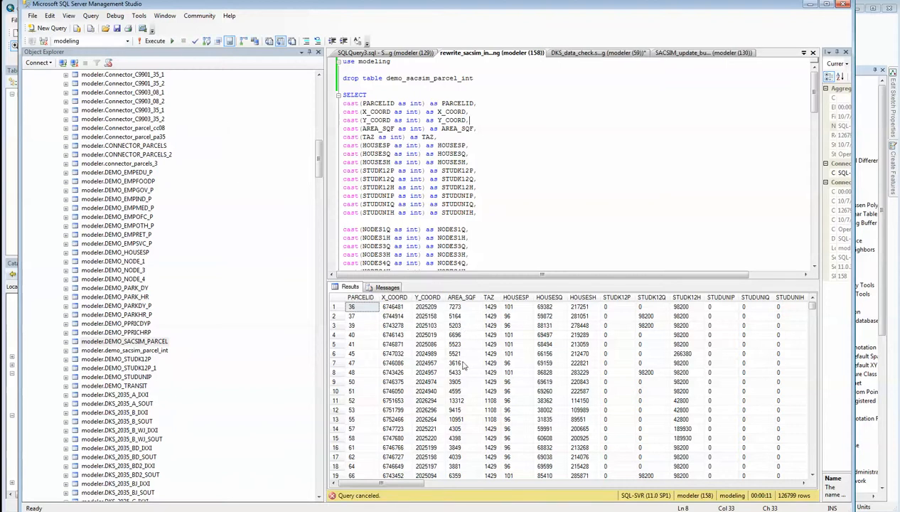
Step: Check the returned rows and the end of the query script, where demo_sacsim_parcel_int is written from demo_sacsim_parcel
left_click(418, 484)
left_click_drag(489, 496, 404, 448)
left_click_drag(816, 89, 828, 215)
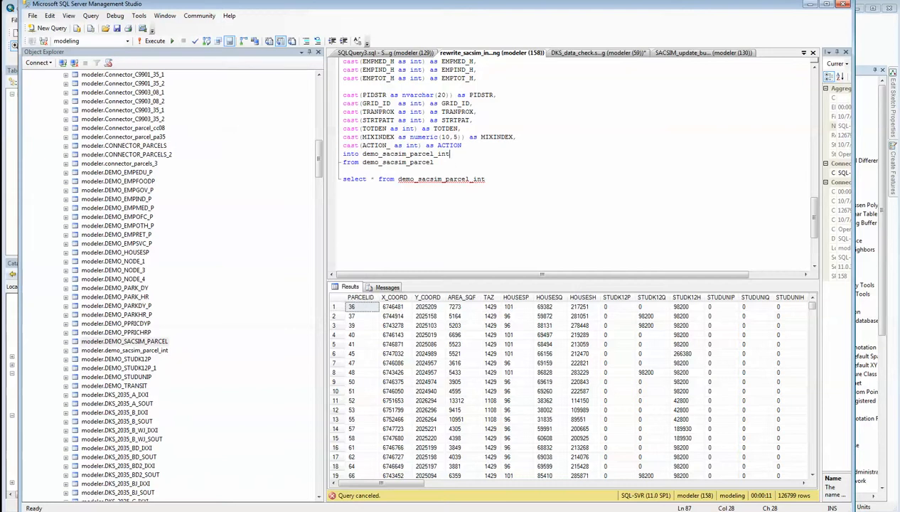
key("alt+Tab")
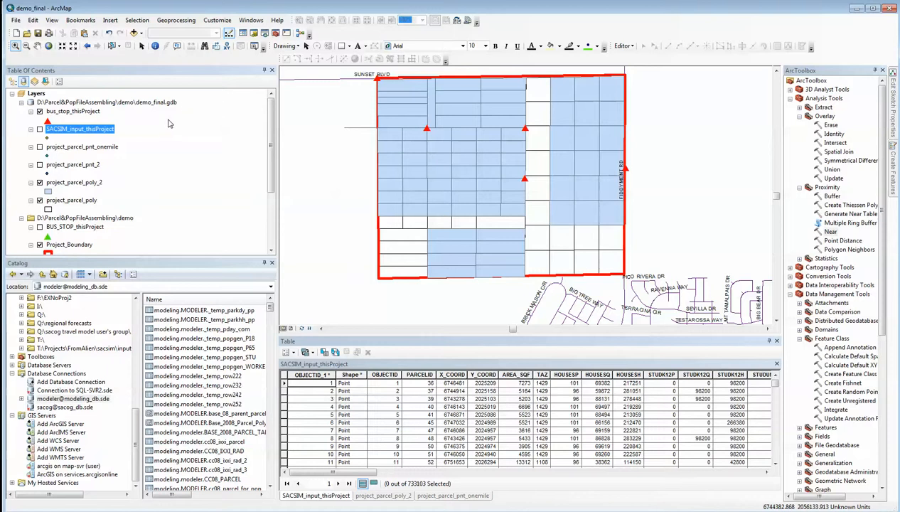
left_click(135, 34)
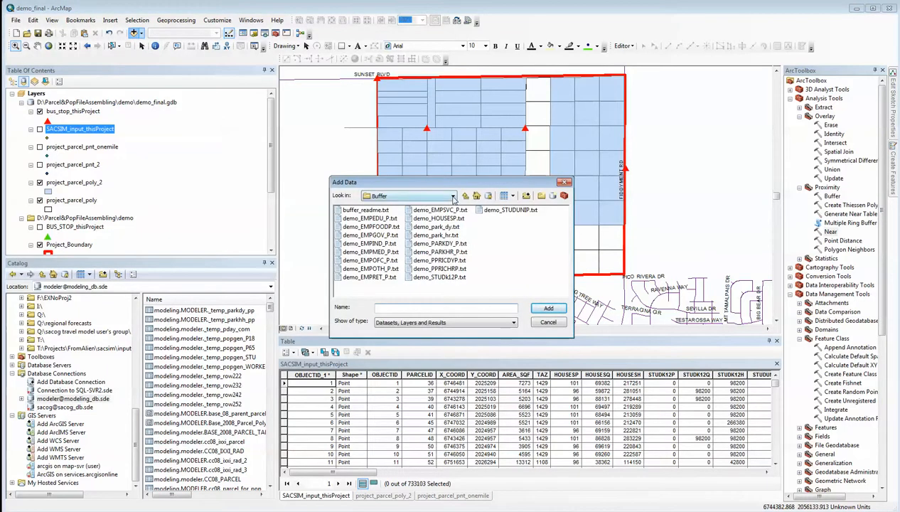
left_click(453, 196)
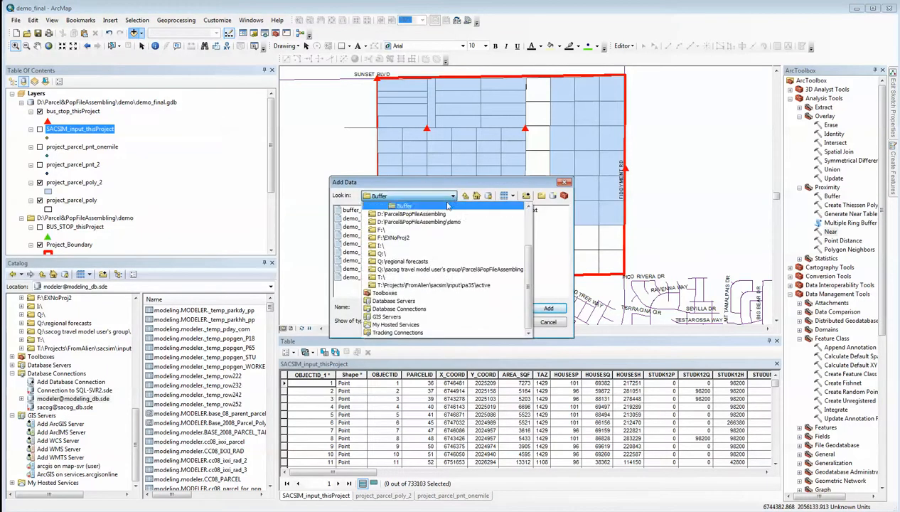
left_click(415, 309)
double_click(397, 228)
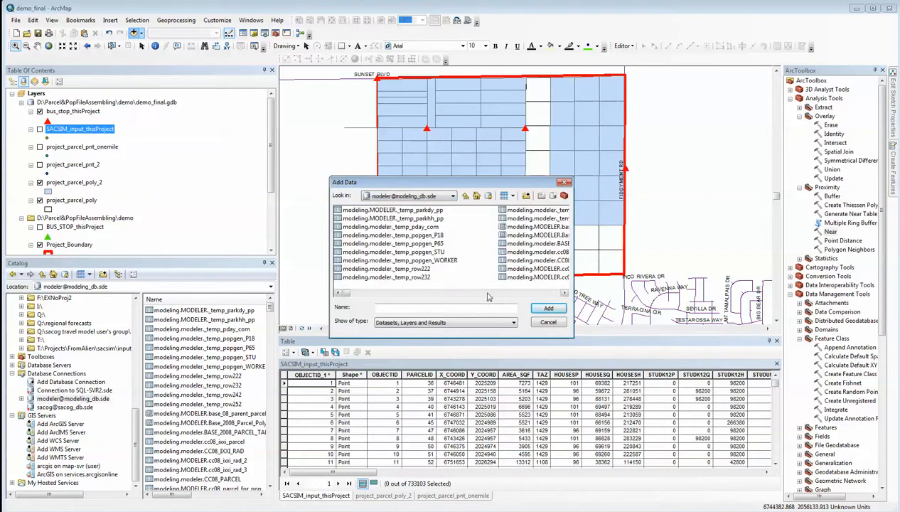
scroll(491, 294, "right", 3)
scroll(496, 299, "right", 5)
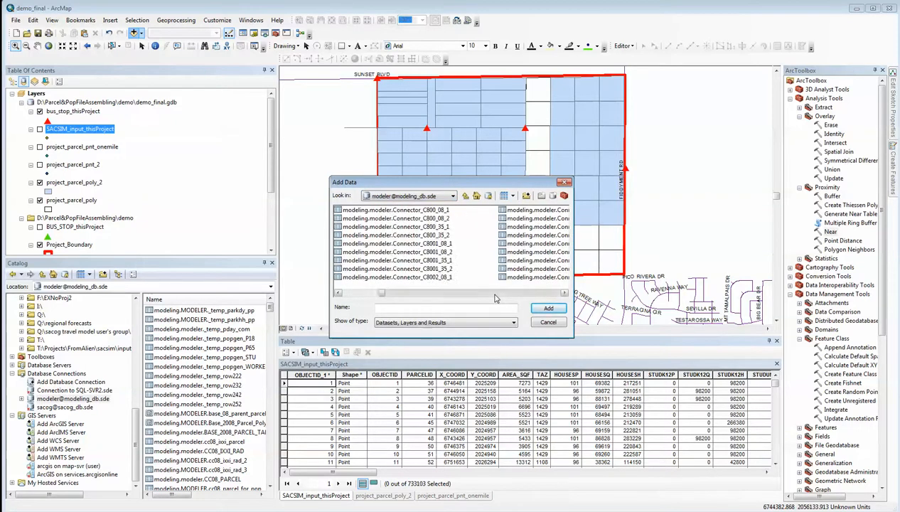
scroll(496, 299, "right", 3)
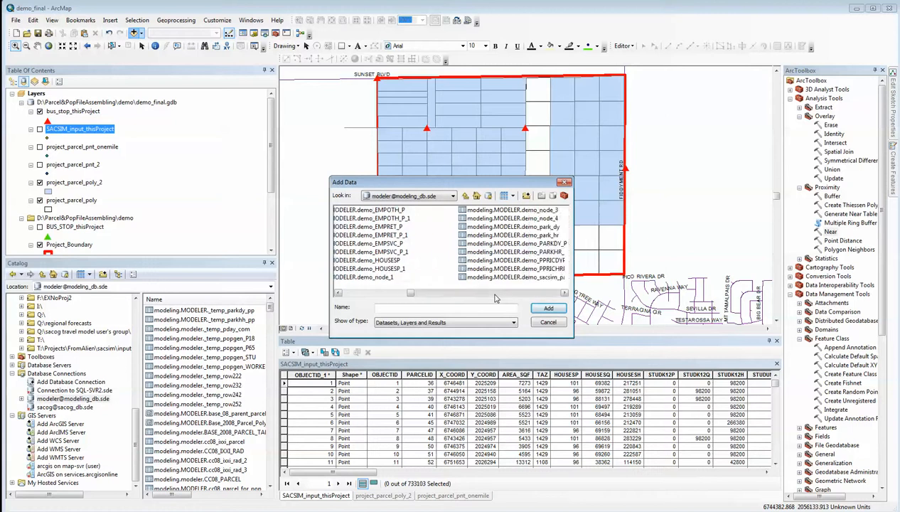
scroll(496, 299, "right", 3)
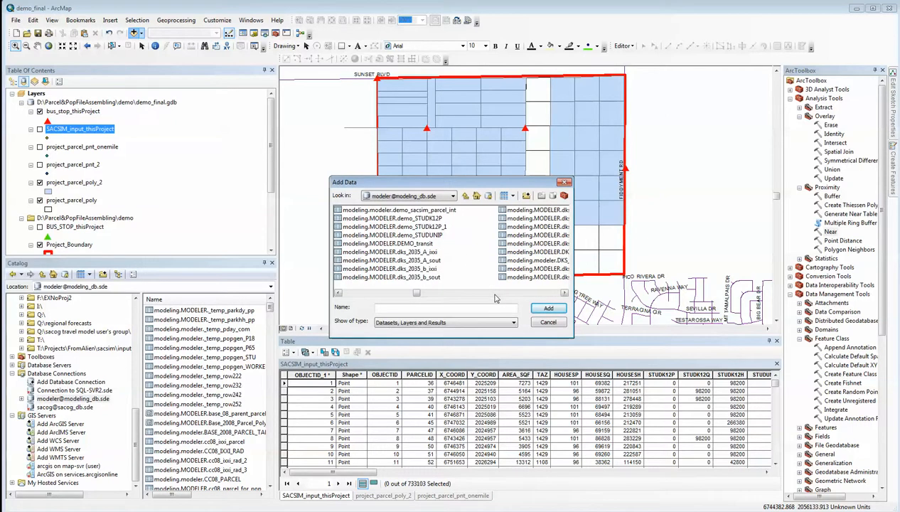
left_click(429, 212)
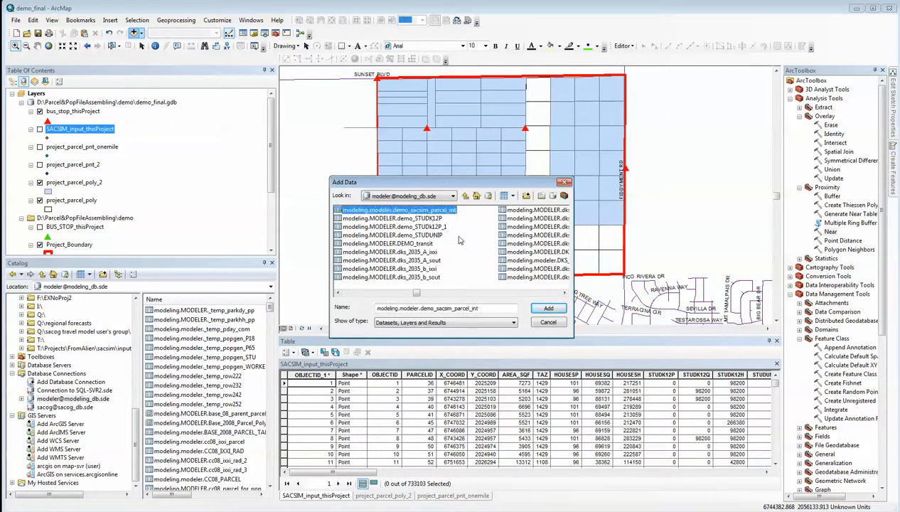
left_click(549, 308)
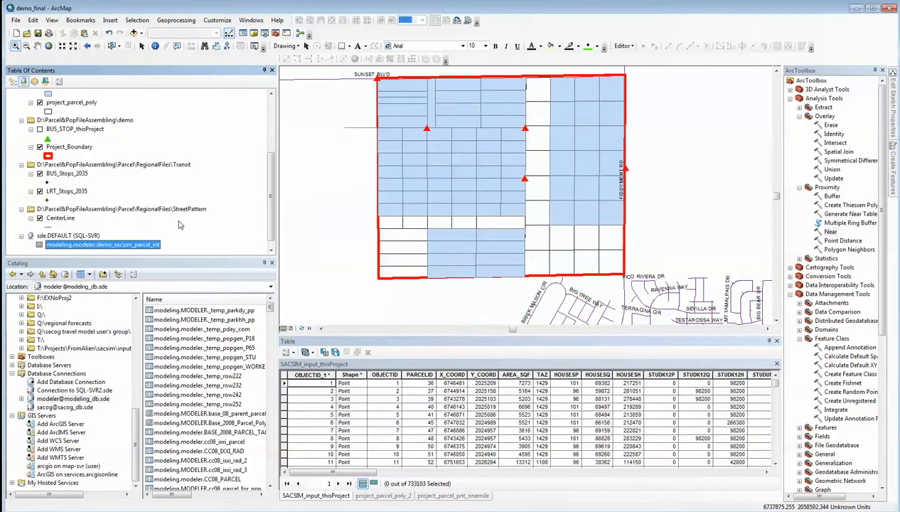
Step: Open the attribute table of demo_sacsim_parcel_int and inspect its first columns, starting from PARCELID
right_click(123, 244)
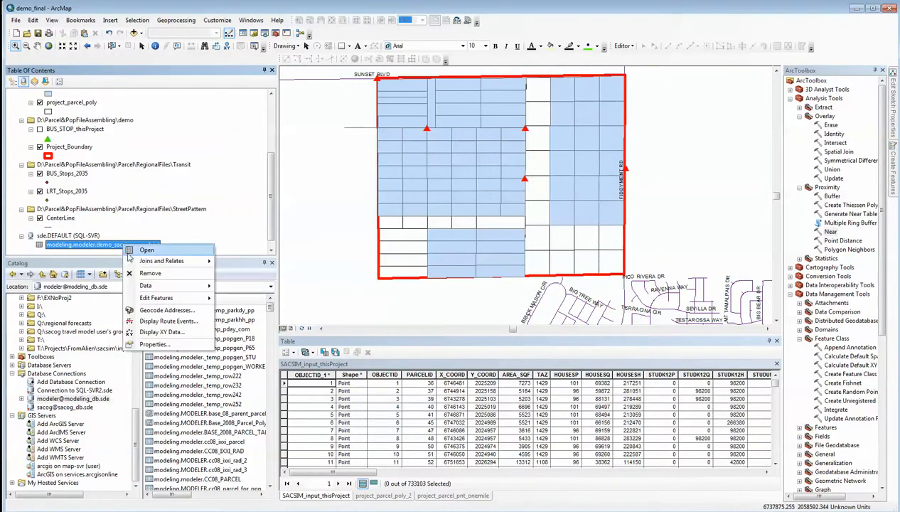
left_click(145, 250)
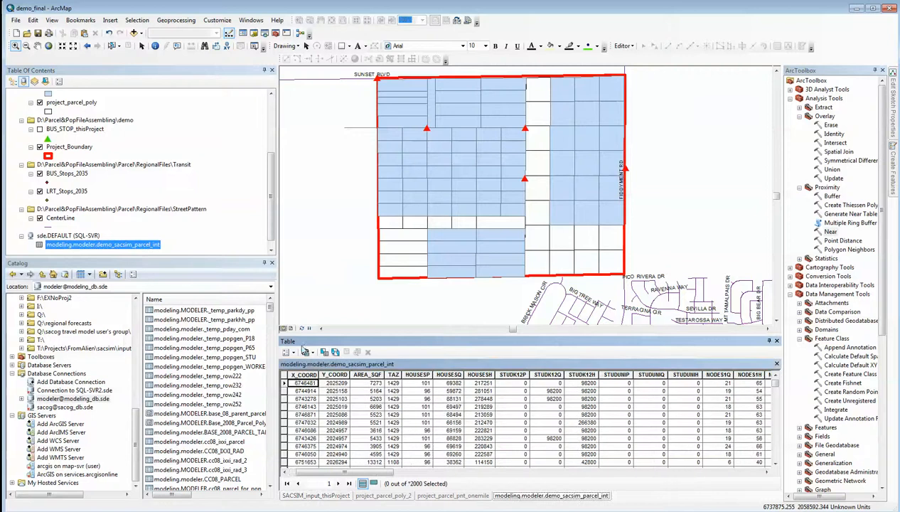
left_click_drag(378, 473, 331, 482)
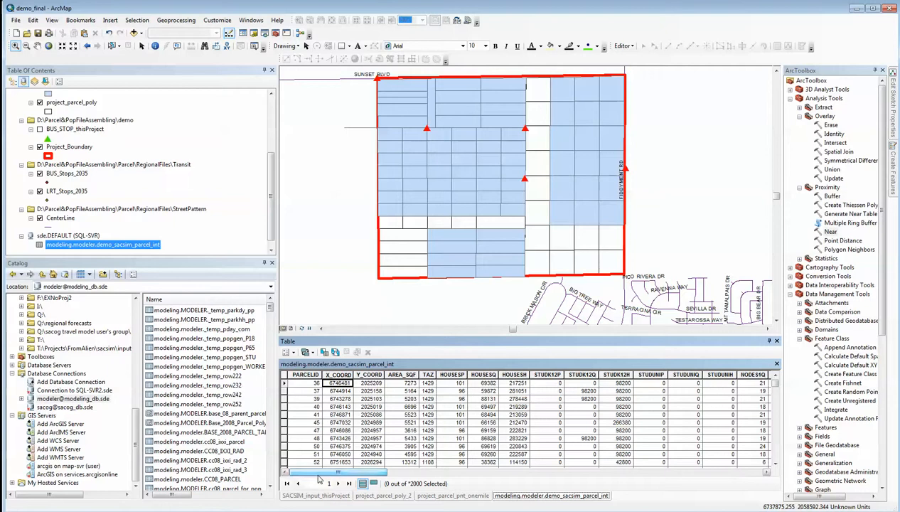
Step: Set up an export of the demo_sacsim_parcel_int table as a dBASE table in the D:\Parcel&PopFileAssembling\demo folder
right_click(140, 244)
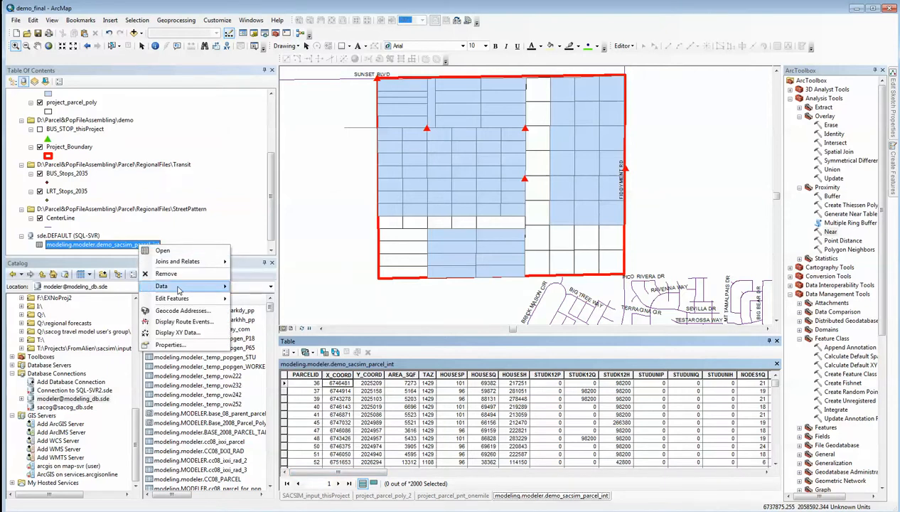
mouse_move(179, 289)
left_click(271, 298)
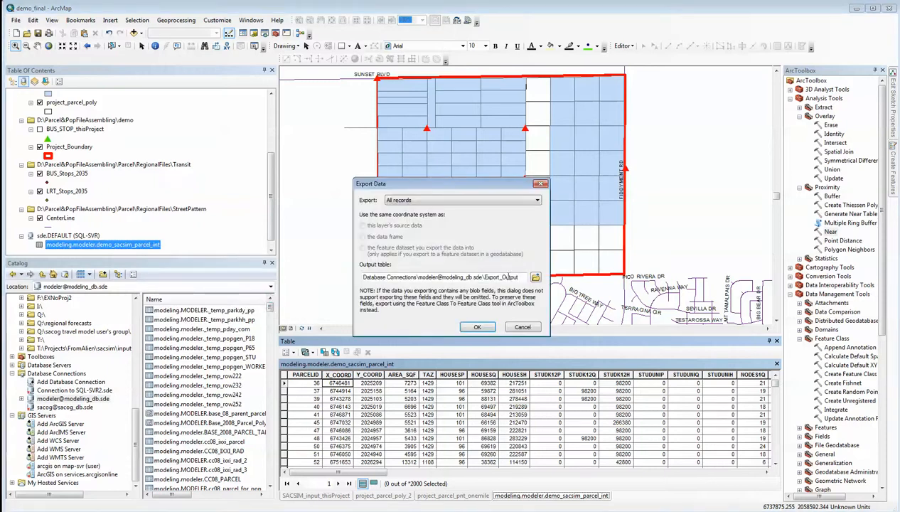
left_click(535, 277)
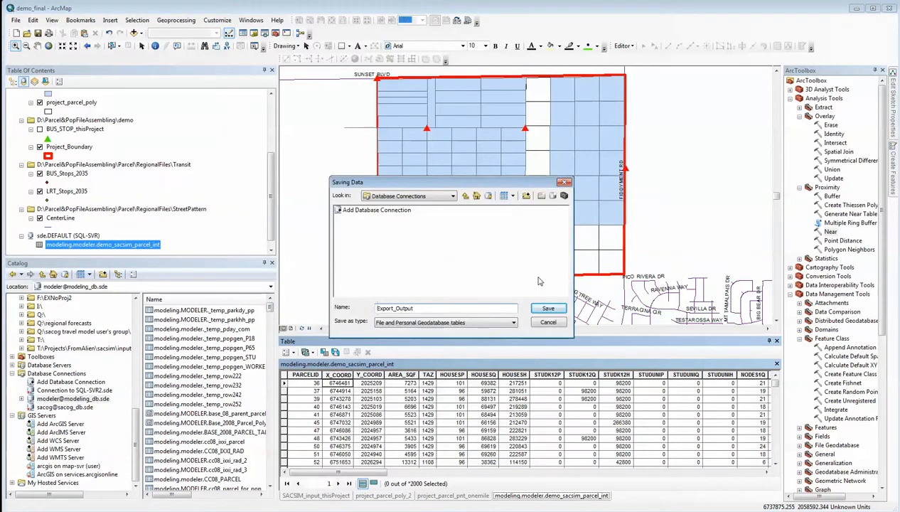
left_click(513, 323)
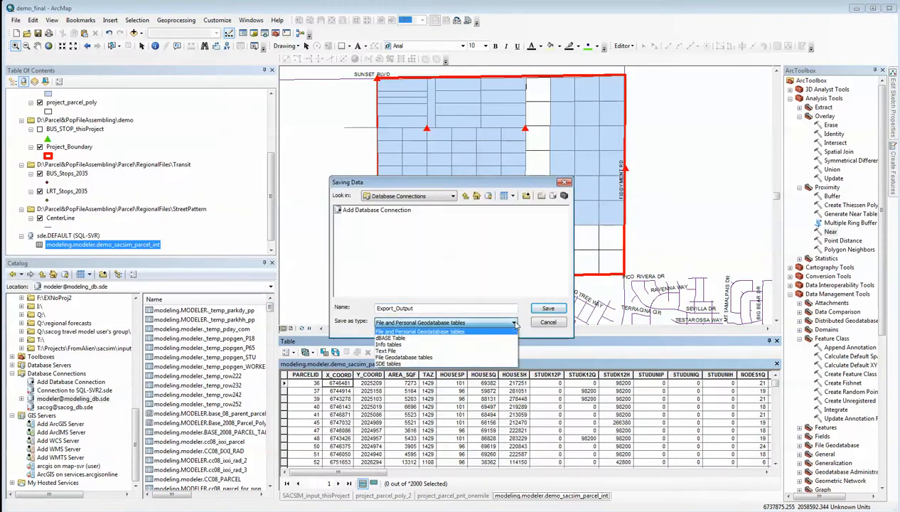
left_click(446, 337)
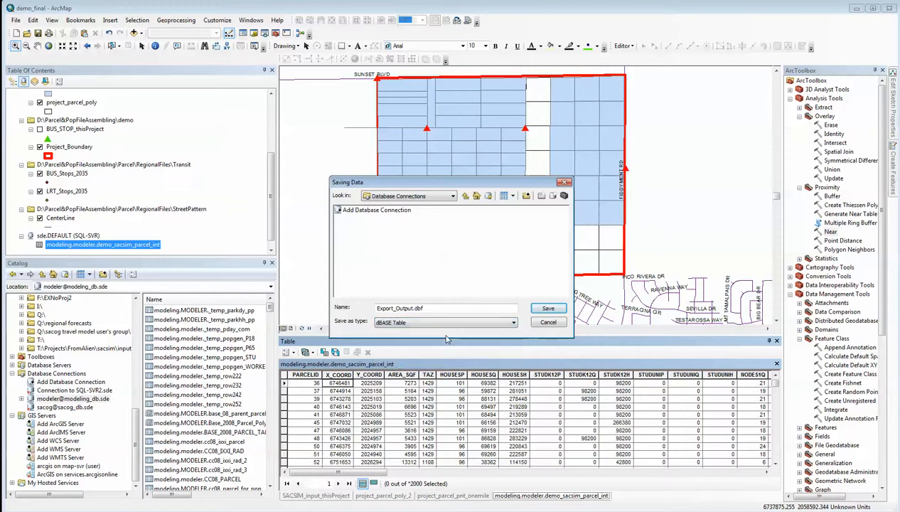
left_click(452, 197)
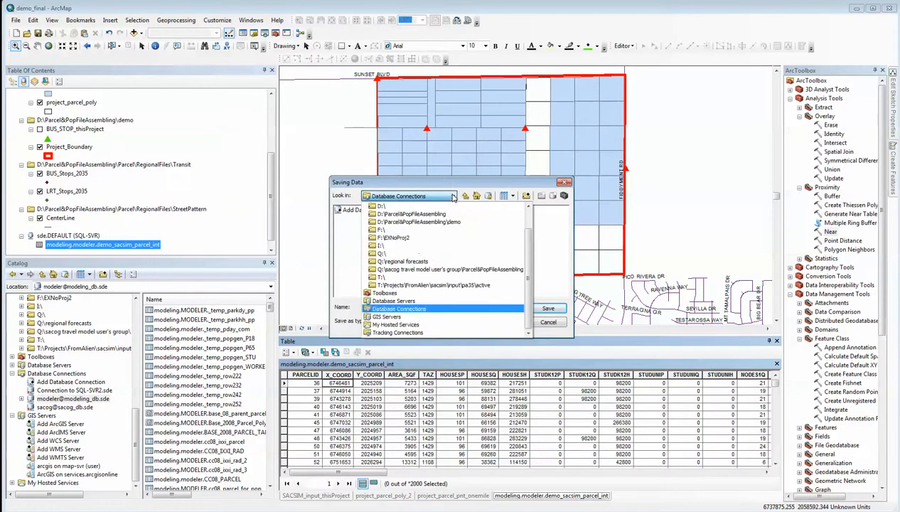
left_click(395, 222)
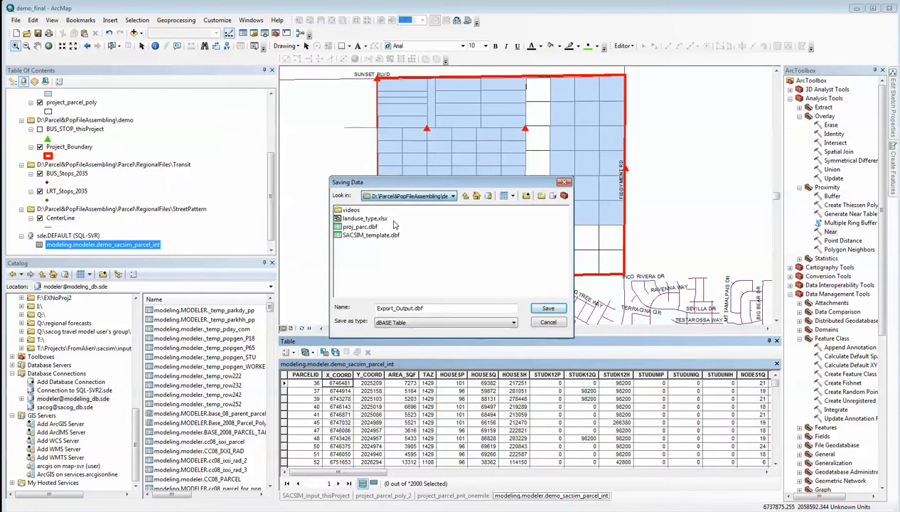
Step: Name the output table demo_final.dbf and run the export of all records
left_click(415, 309)
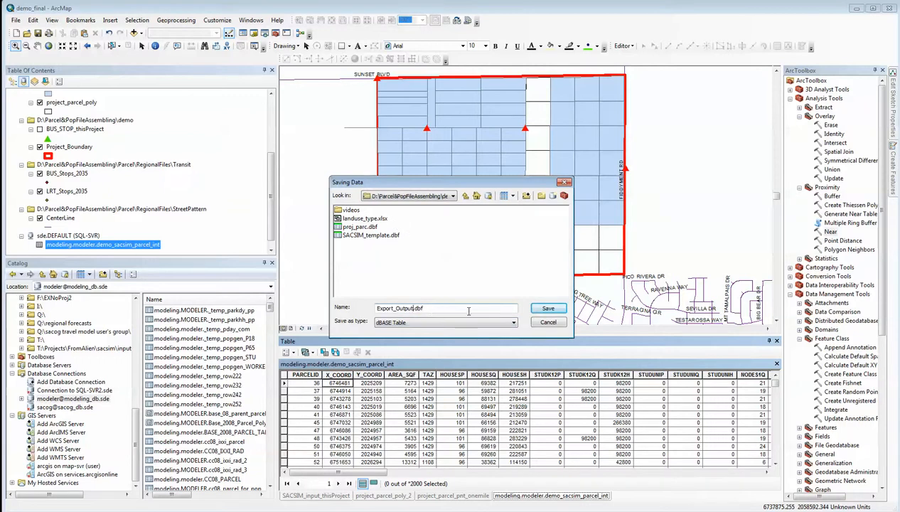
key("BackSpace")
key("BackSpace")
key("BackSpace")
key("BackSpace")
key("BackSpace")
key("BackSpace")
key("BackSpace")
key("BackSpace")
key("BackSpace")
key("BackSpace")
key("BackSpace")
key("BackSpace")
key("BackSpace")
type("demo_final")
left_click(553, 310)
left_click(483, 328)
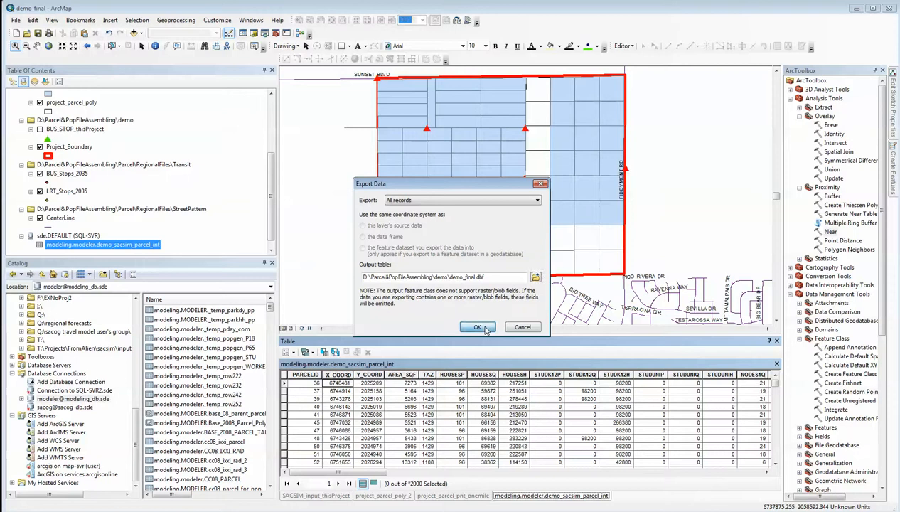